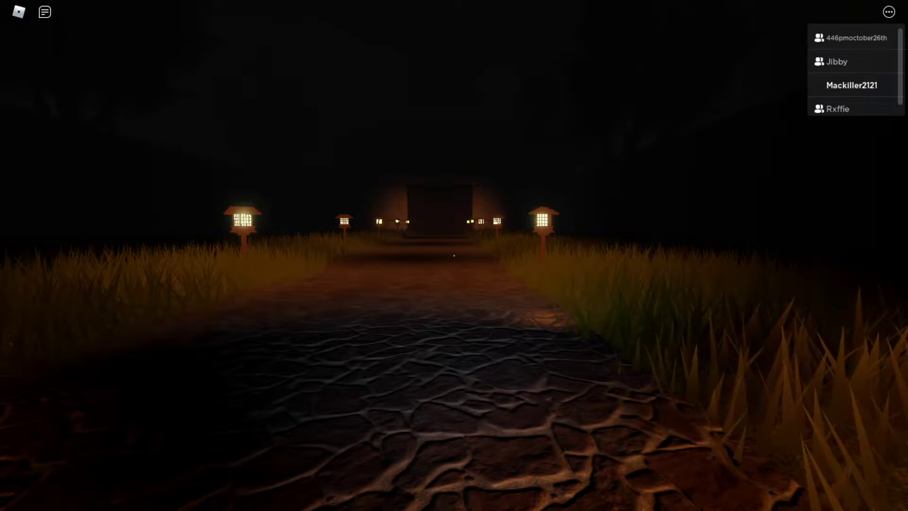
Walk up the lantern-lit stone path to the building's large wooden door
key(w)
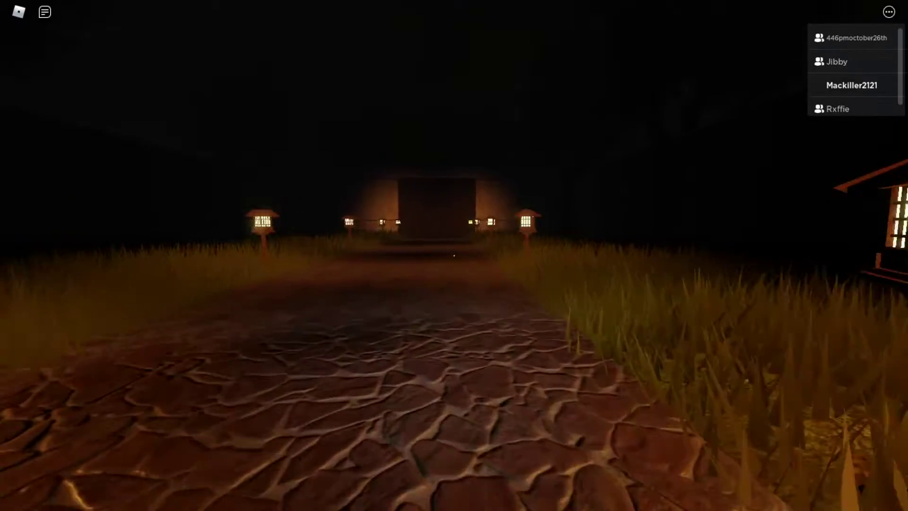
key(w)
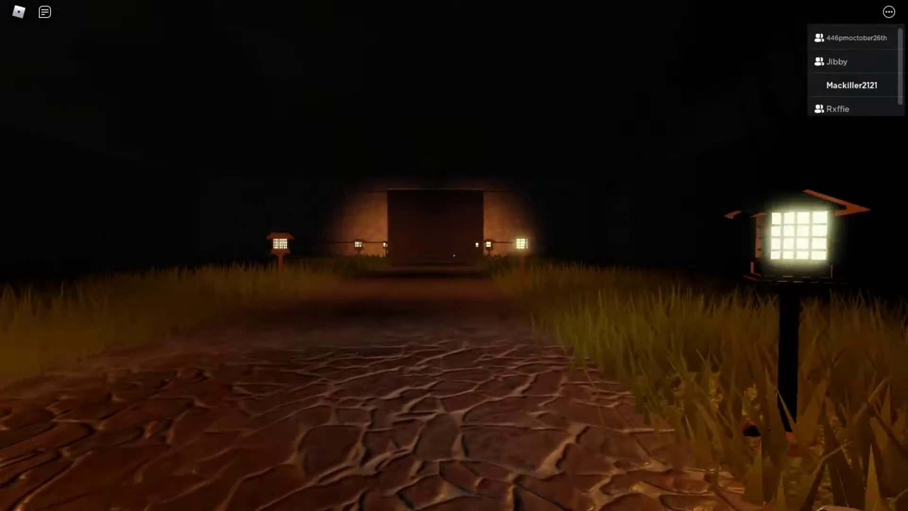
key(w)
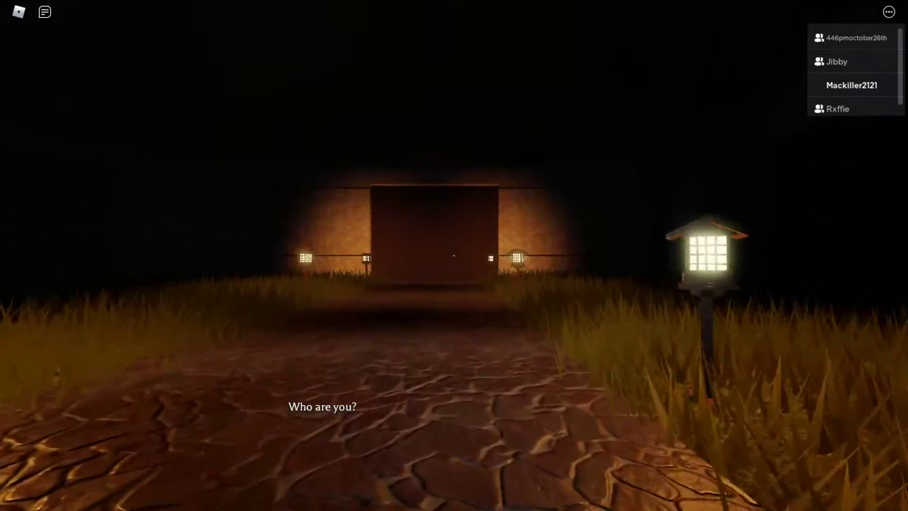
key(w)
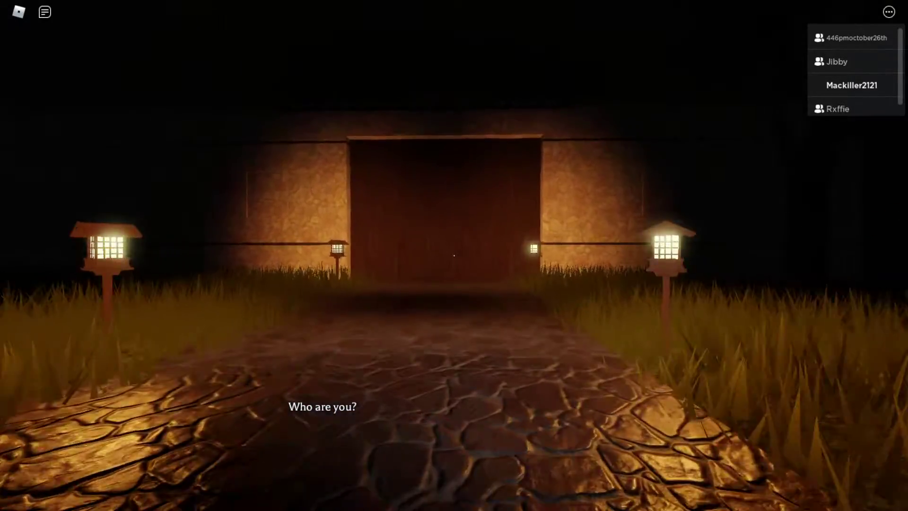
key(w)
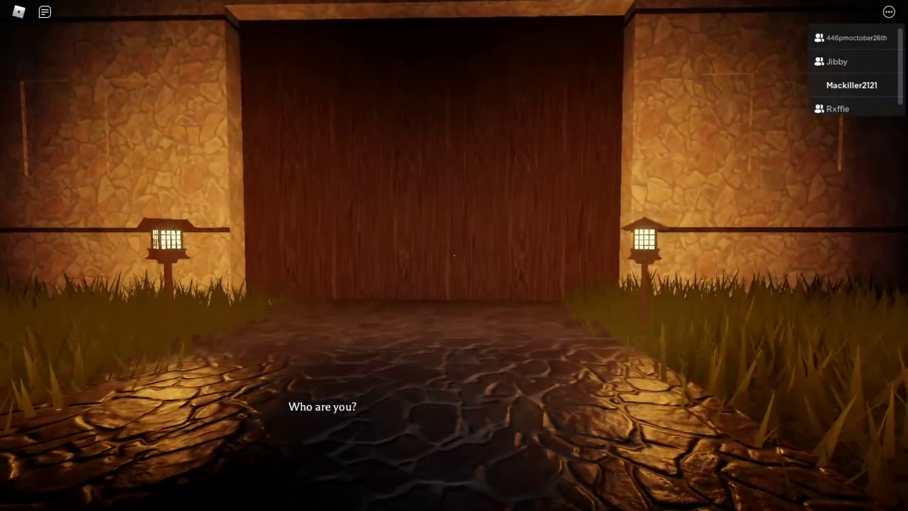
Go through the wooden door and into the large bannered hall
key(w)
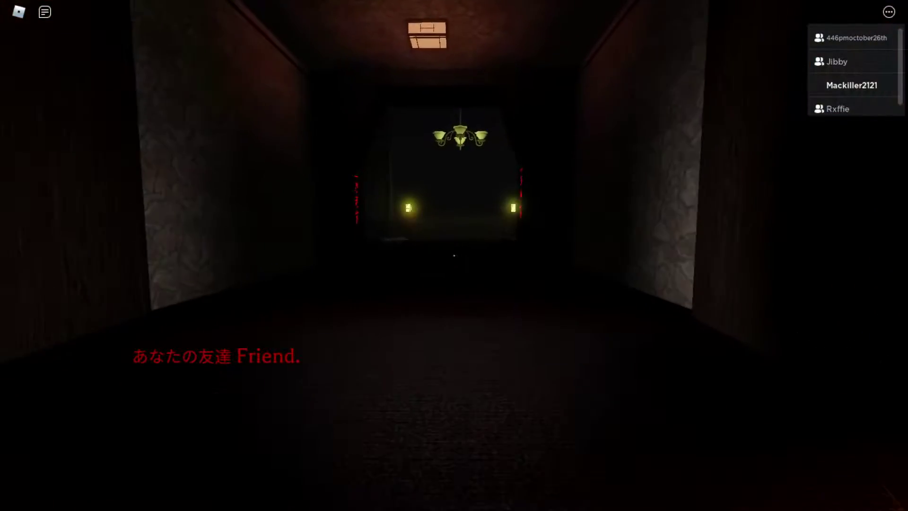
key(w)
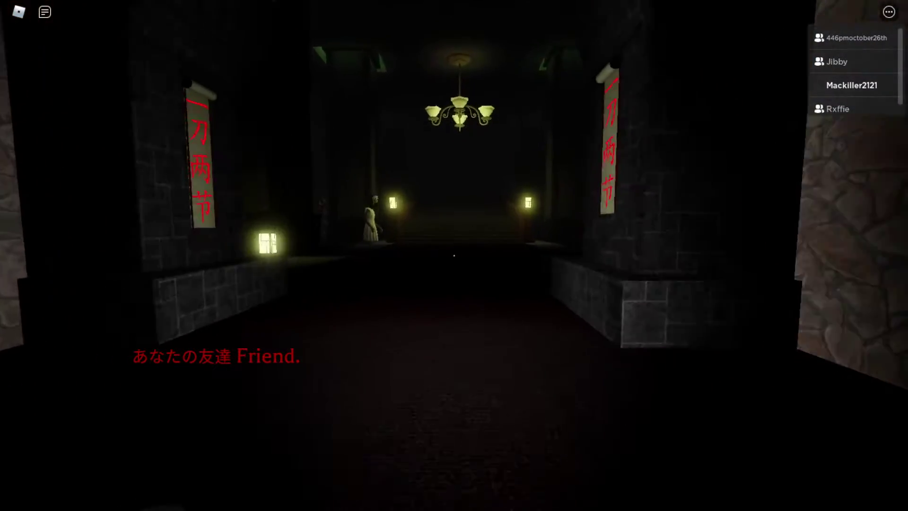
key(w)
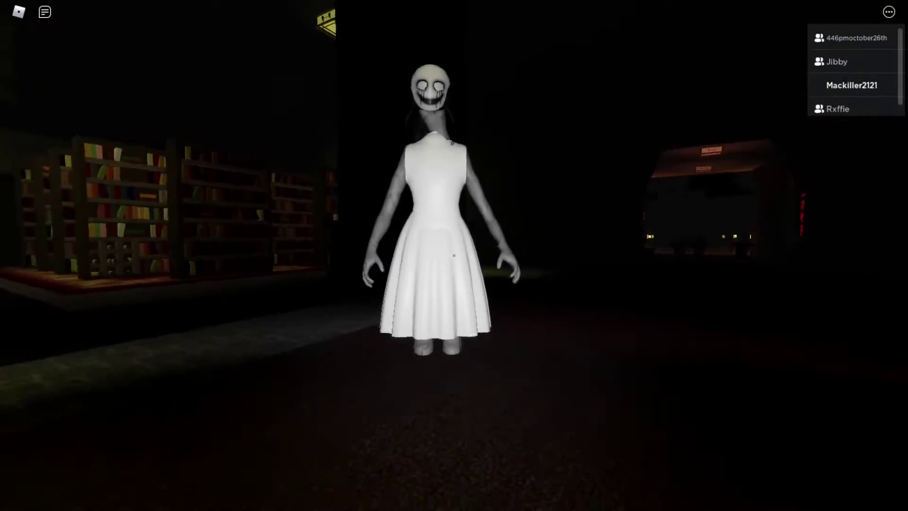
Follow the woman in white through the library hall into the painting corridor
key(w)
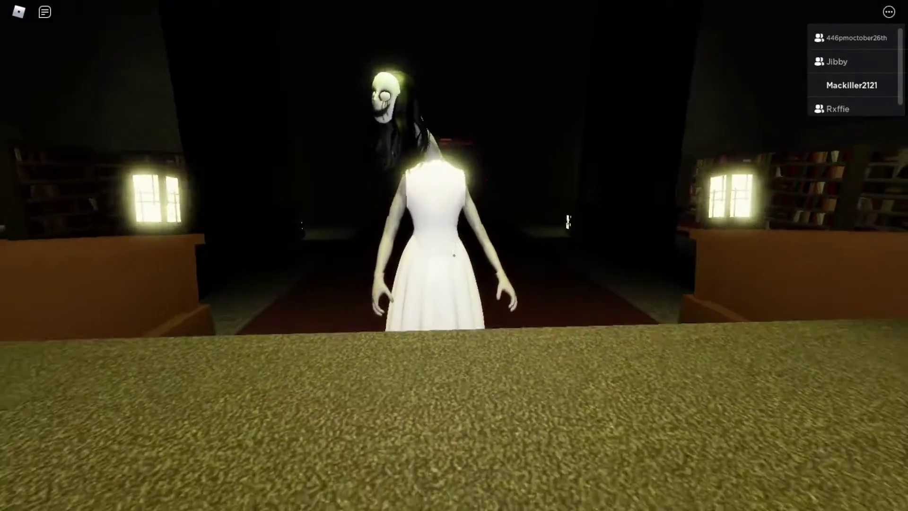
key(w)
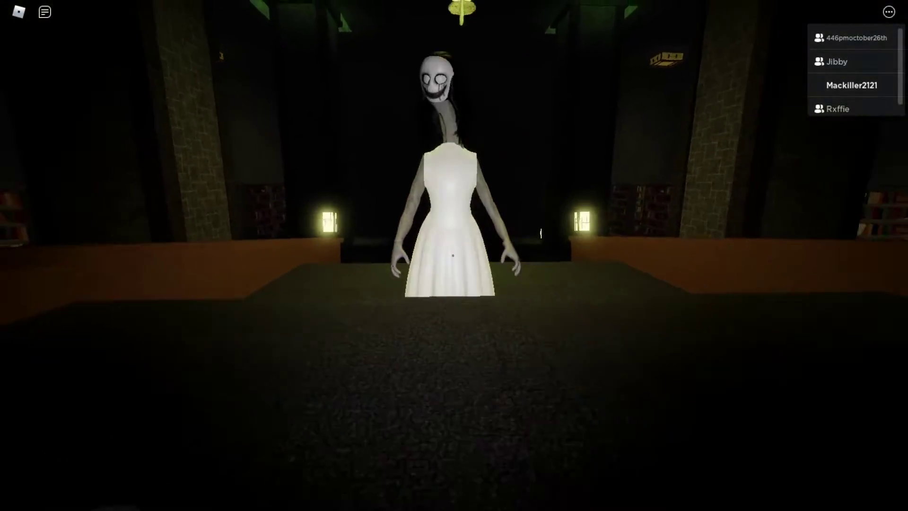
key(w)
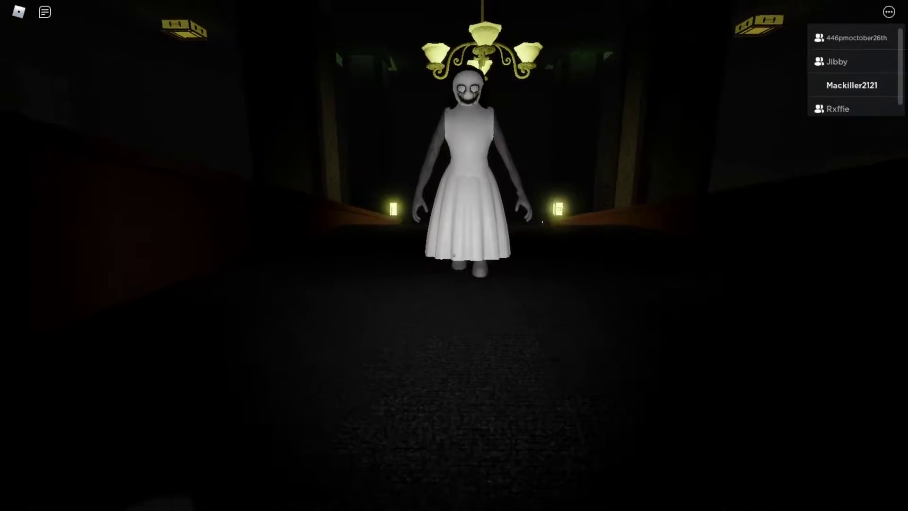
key(w)
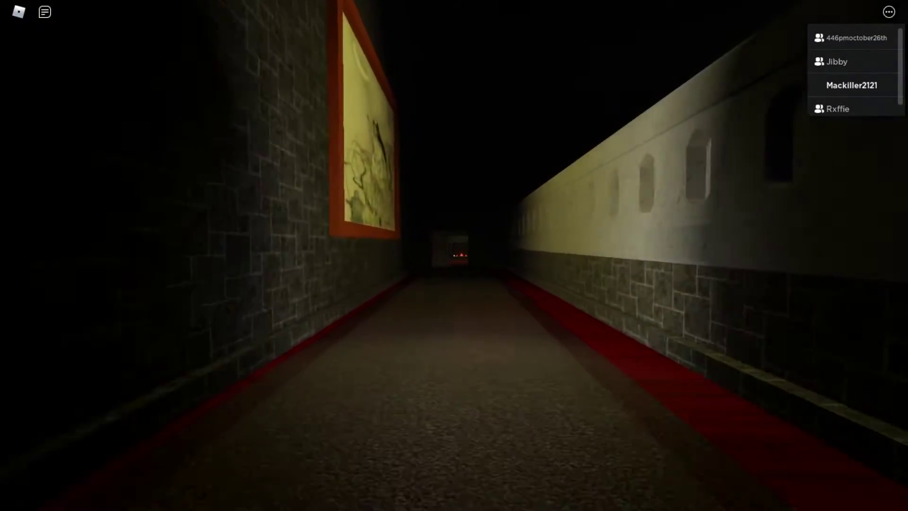
Walk past the painting into the fireplace room and take the key from the lamp table
key(w)
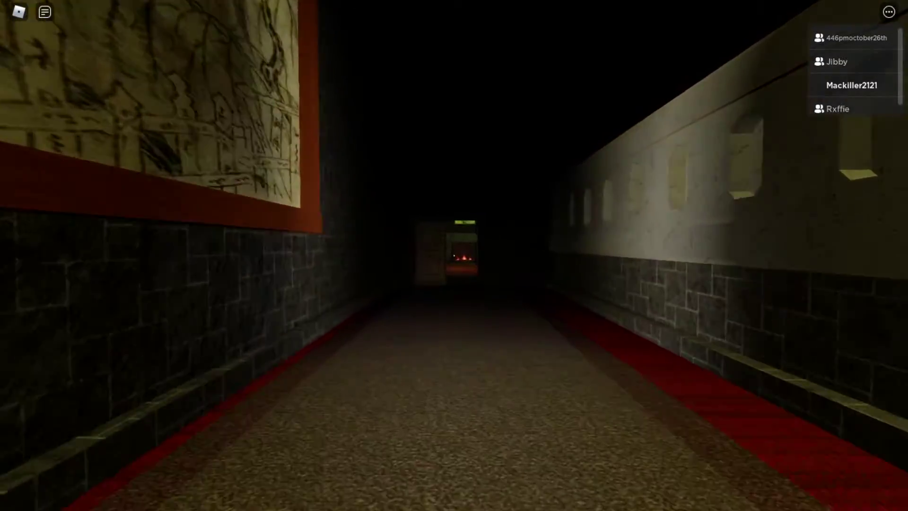
key(w)
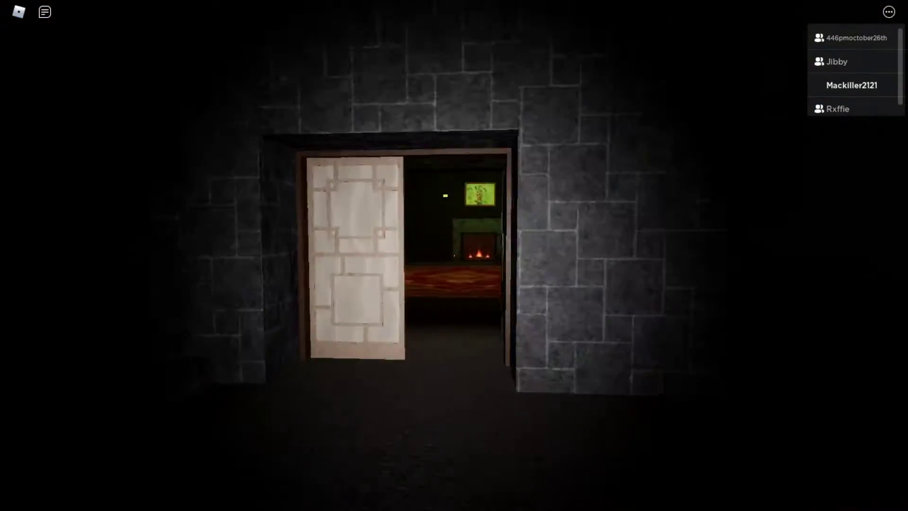
key(w)
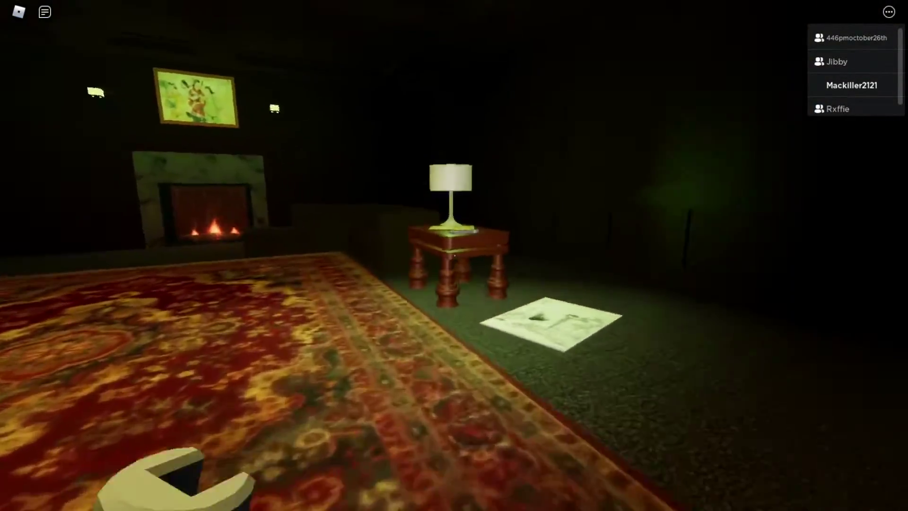
key(w)
click(454, 255)
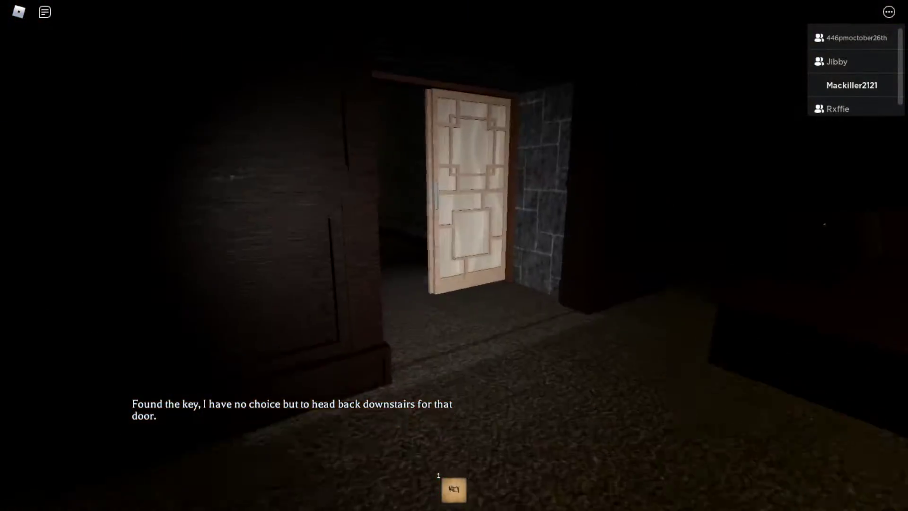
Equip the key and head back down the dark painting corridor
key(w)
key(1)
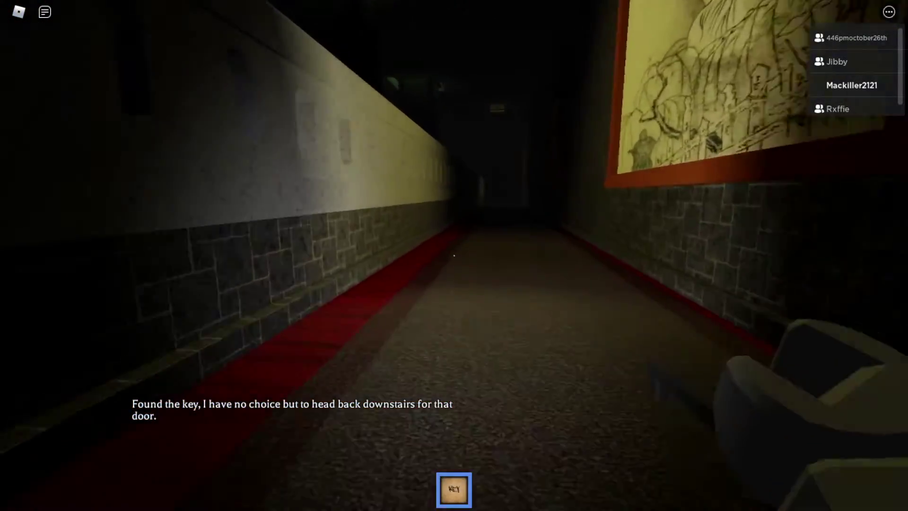
key(w)
key(1)
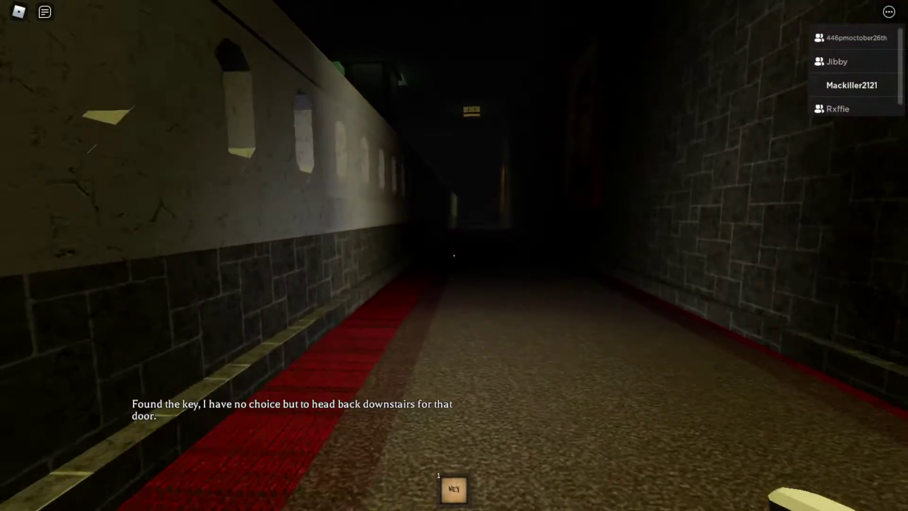
key(w)
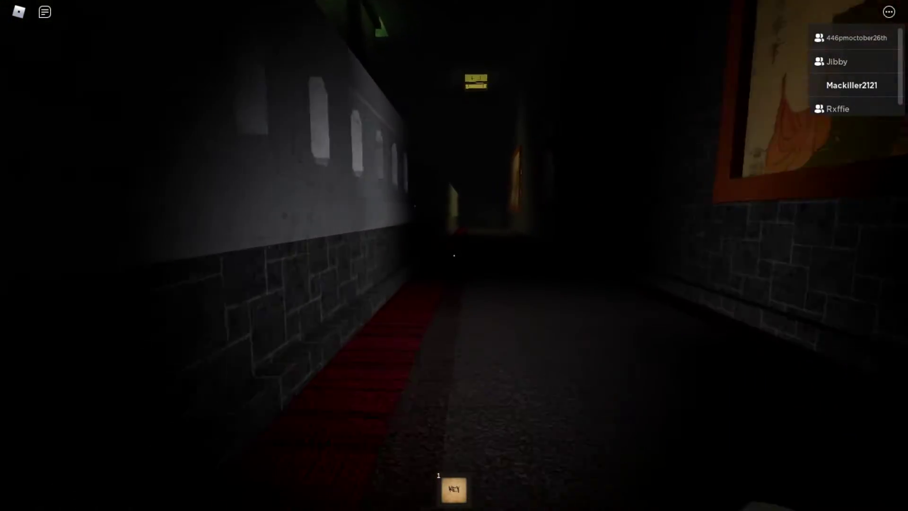
Cross the chandelier room and descend the steps into the library aisle
key(w)
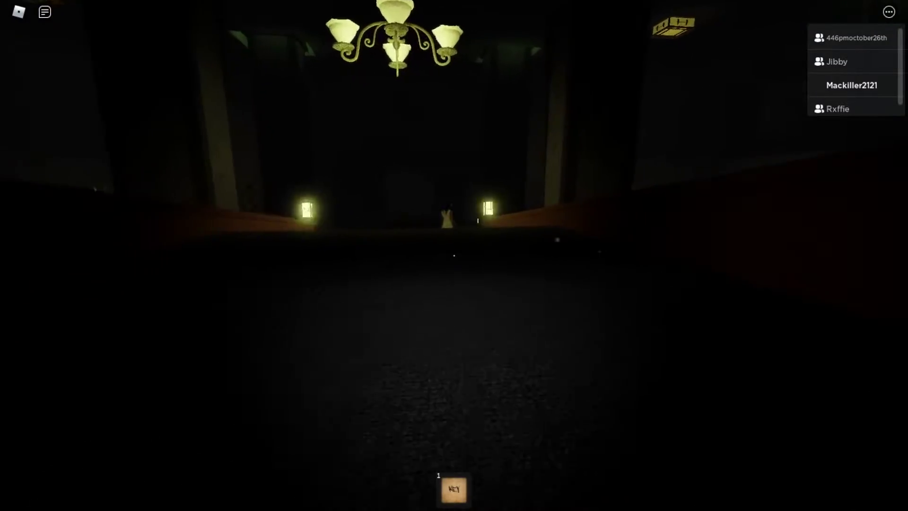
key(w)
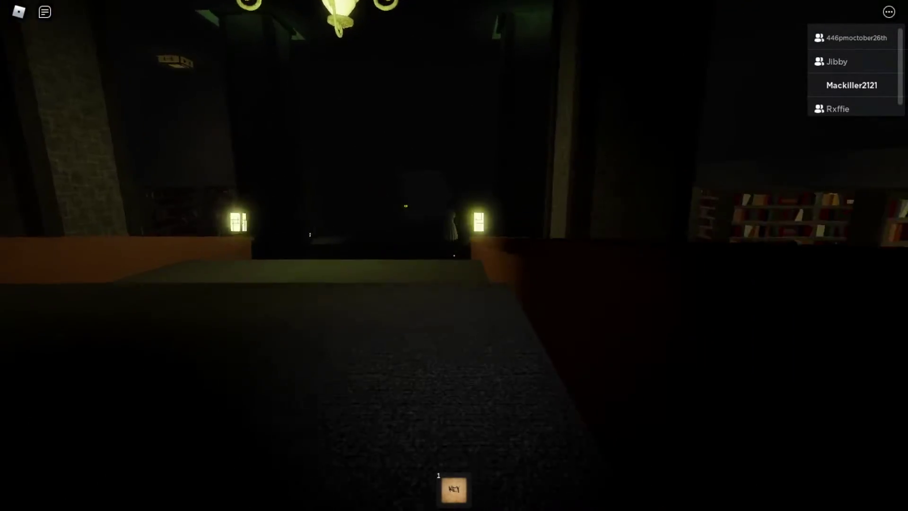
key(w)
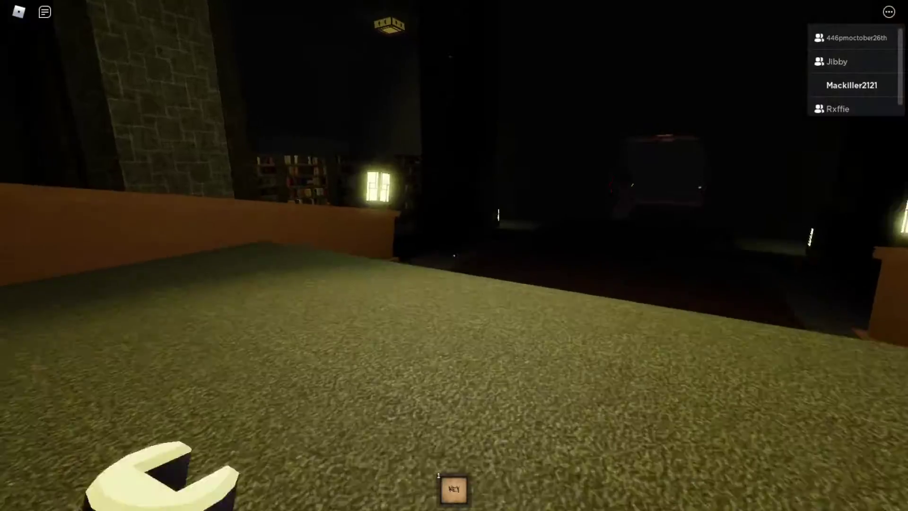
key(w)
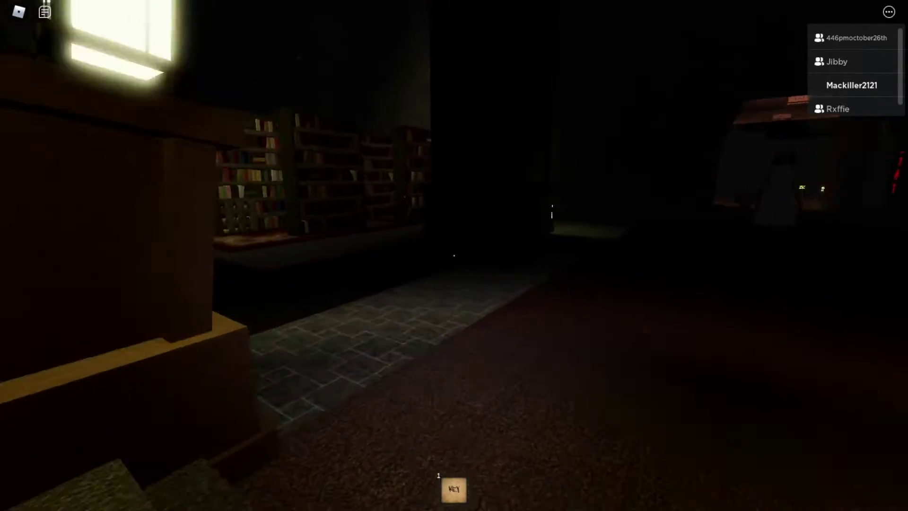
key(w)
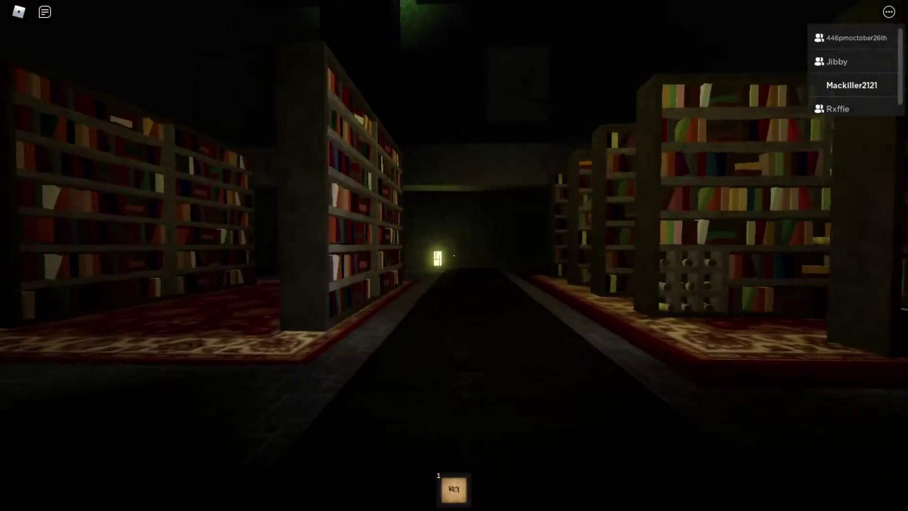
Take the key out again and walk down the aisle to the lantern-lit door
key(1)
key(w)
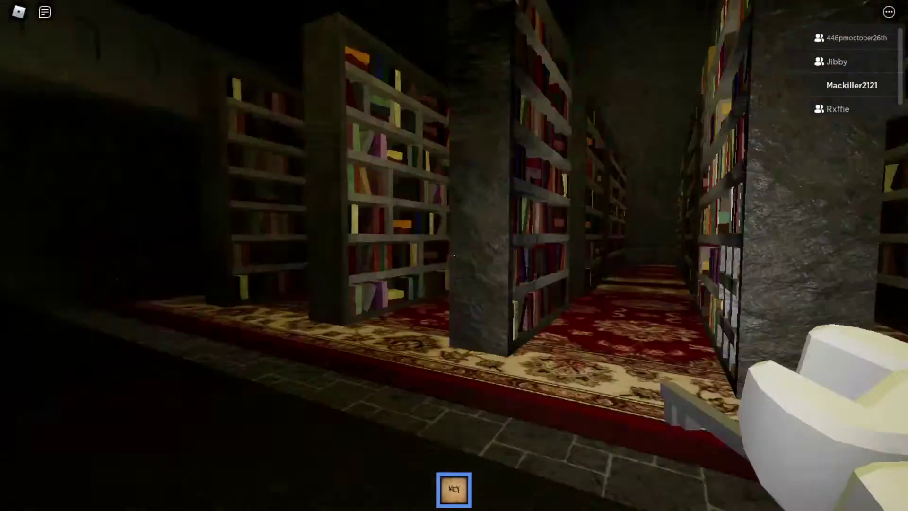
key(w)
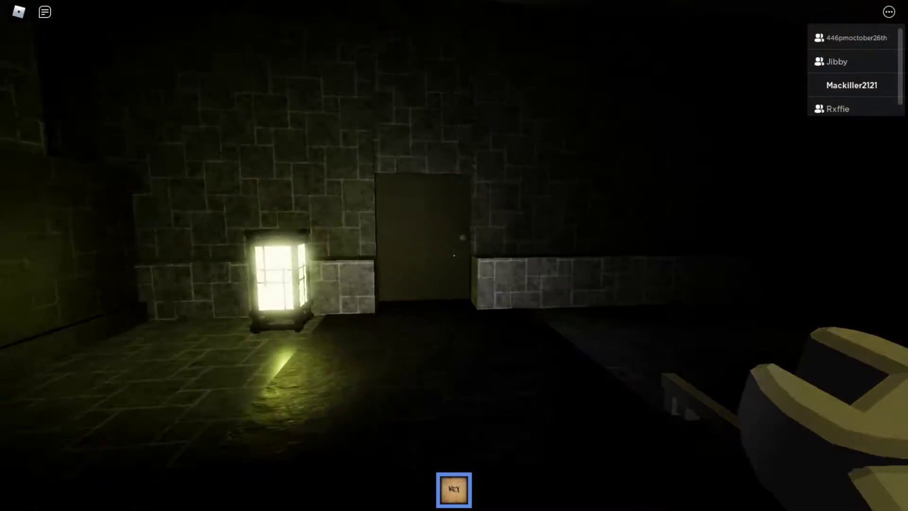
key(w)
Try the locked door, then head back into the library along the red rug
click(454, 255)
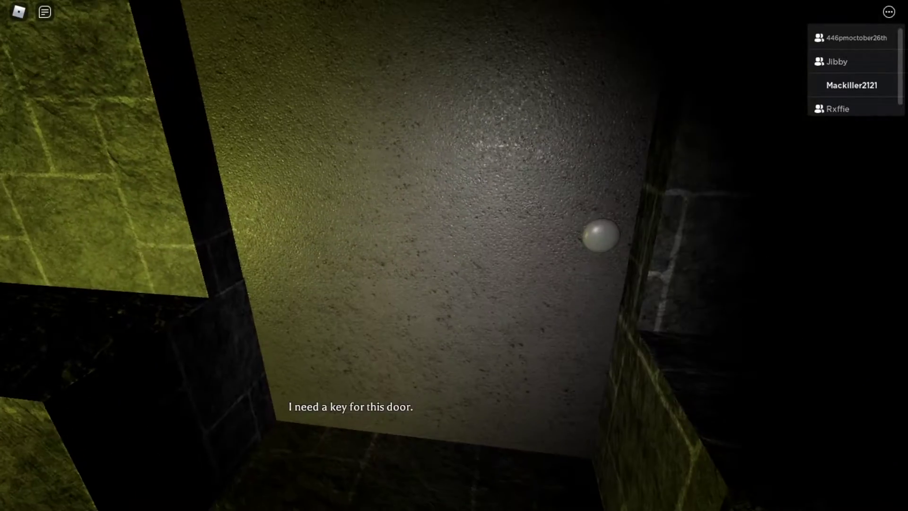
key(s)
key(w)
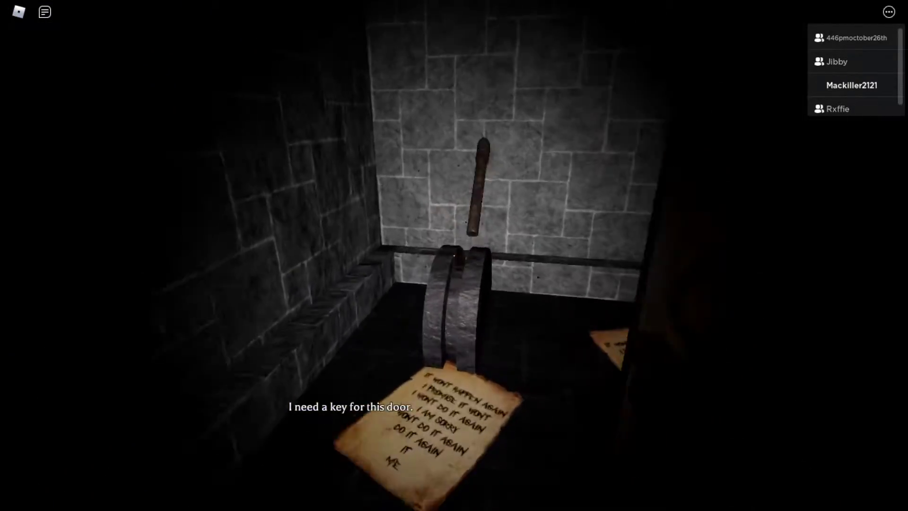
key(w)
key(w)
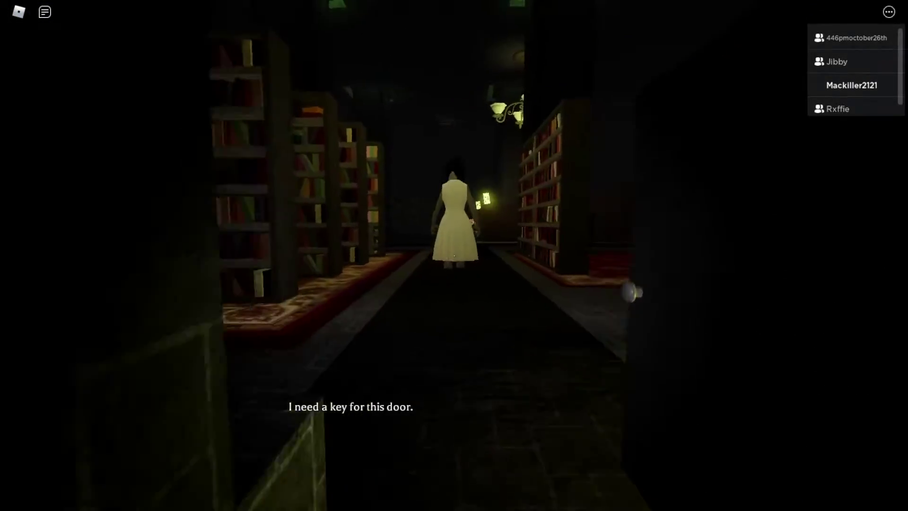
key(w)
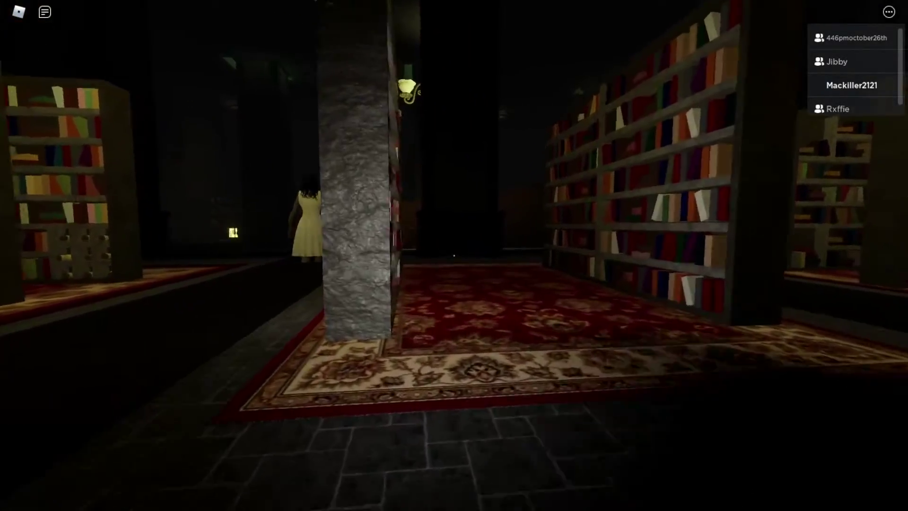
key(w)
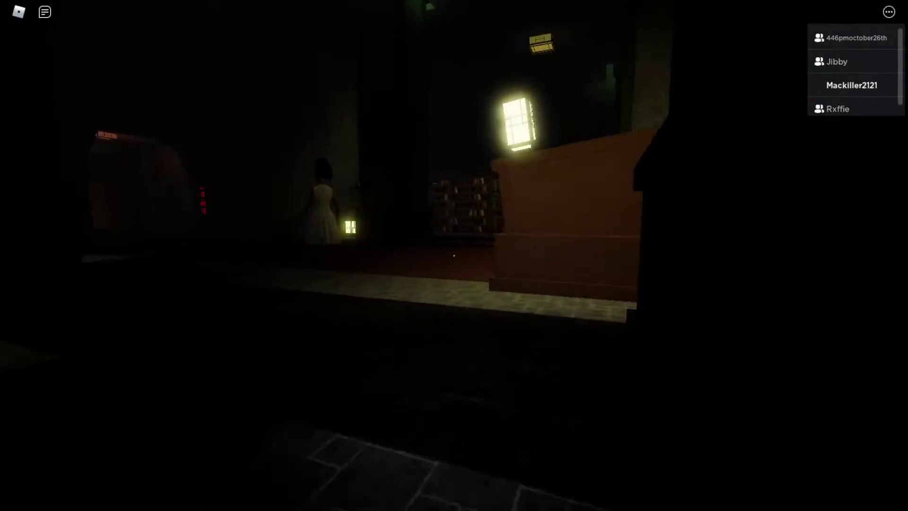
Climb the staircase and pass between the white buildings into the stone corridor
key(w)
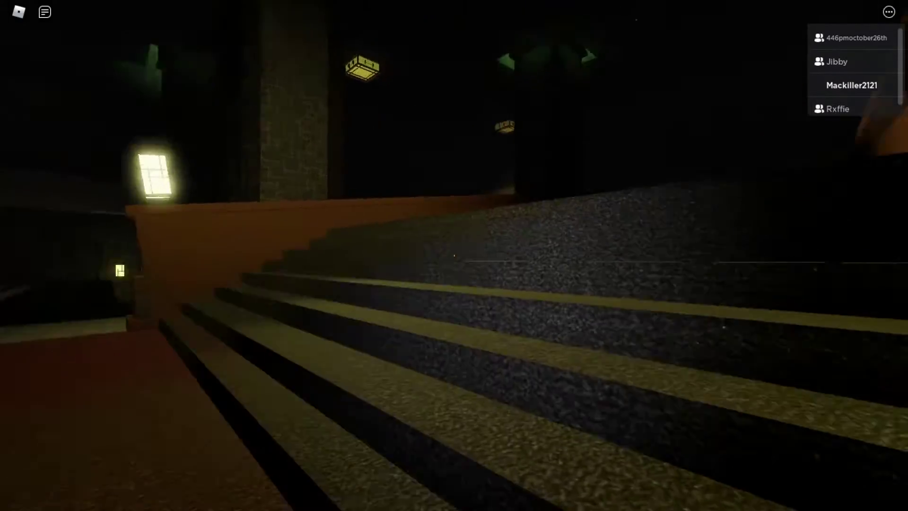
key(w)
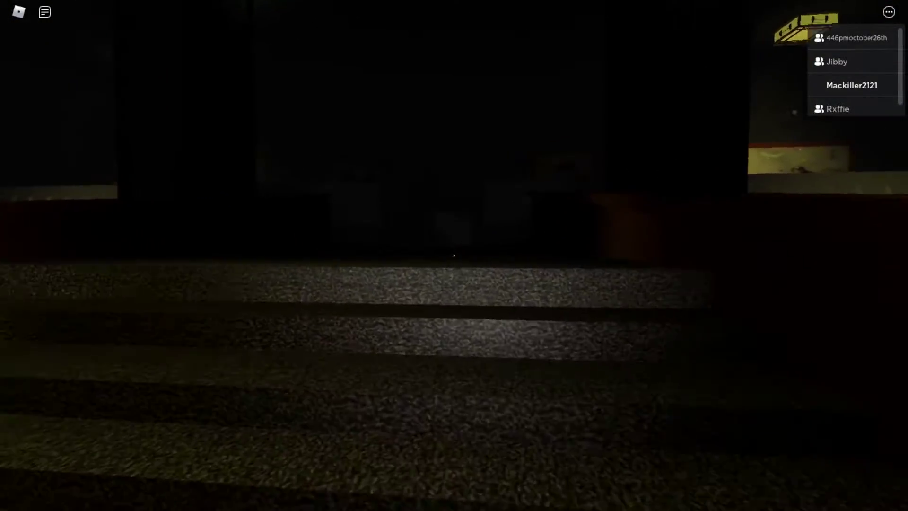
key(w)
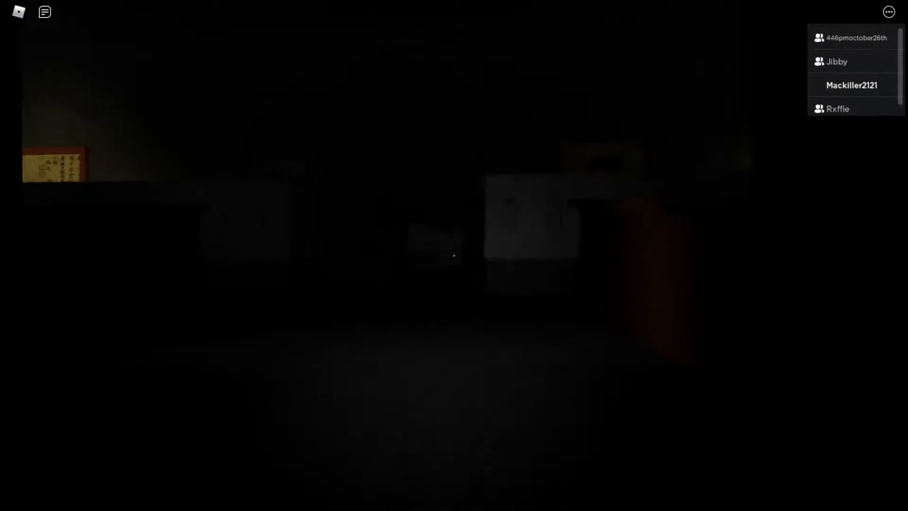
key(w)
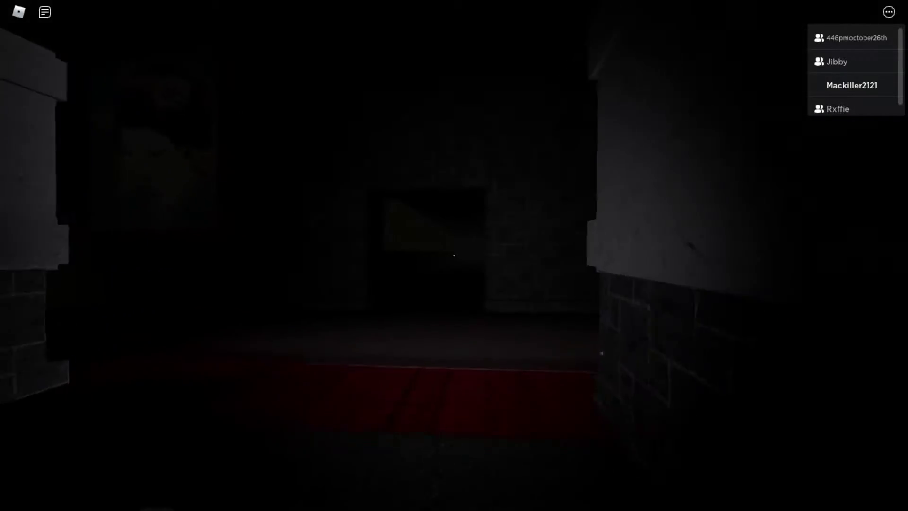
key(w)
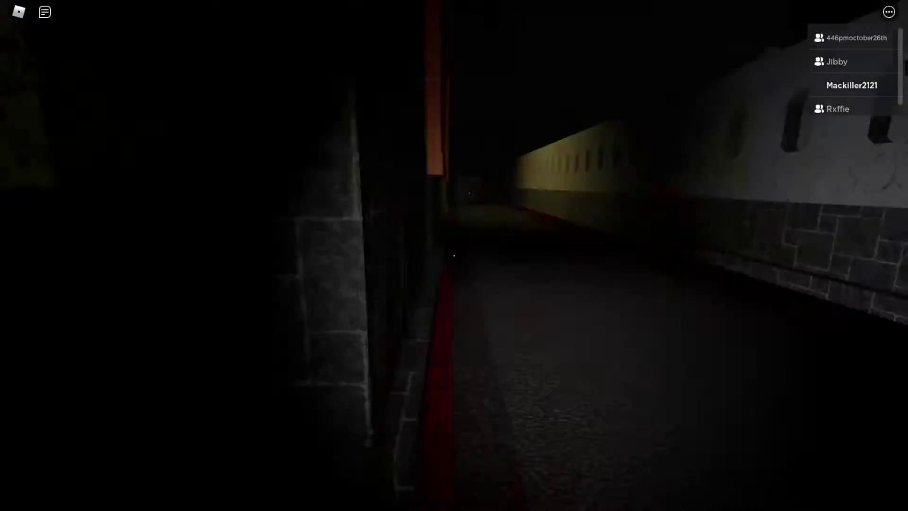
Walk down the wallpapered hallway and pick up the 'Devoured. I am them.' note
click(454, 254)
key(w)
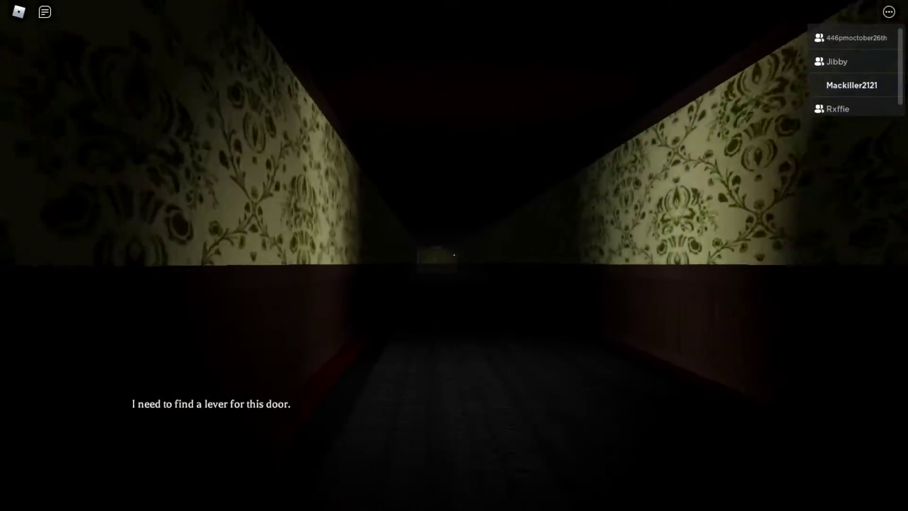
key(w)
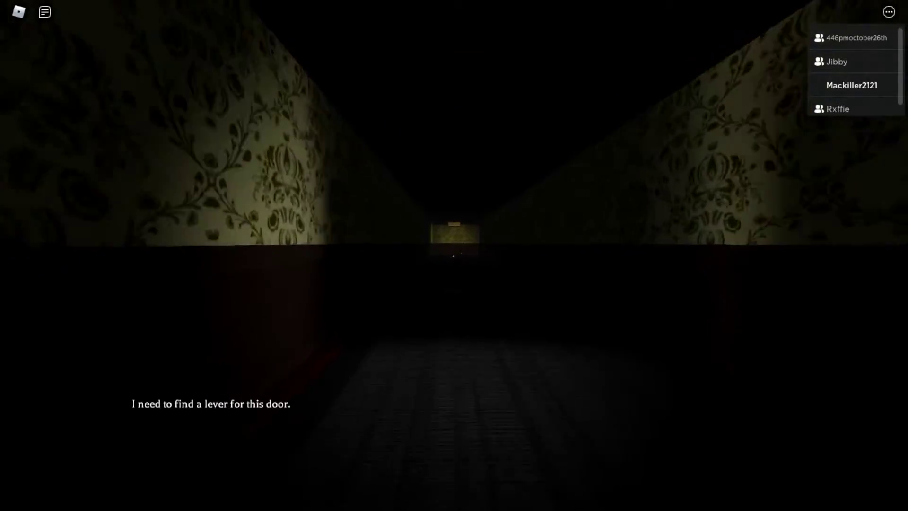
key(w)
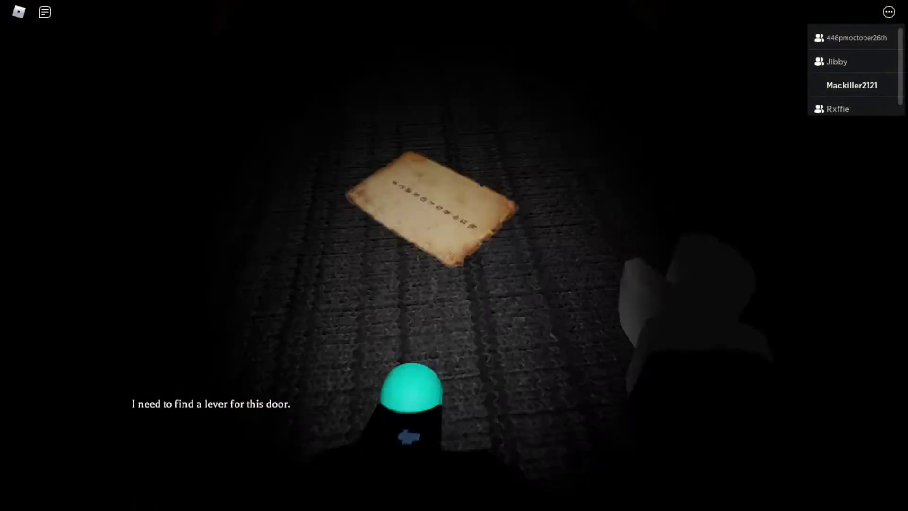
click(453, 254)
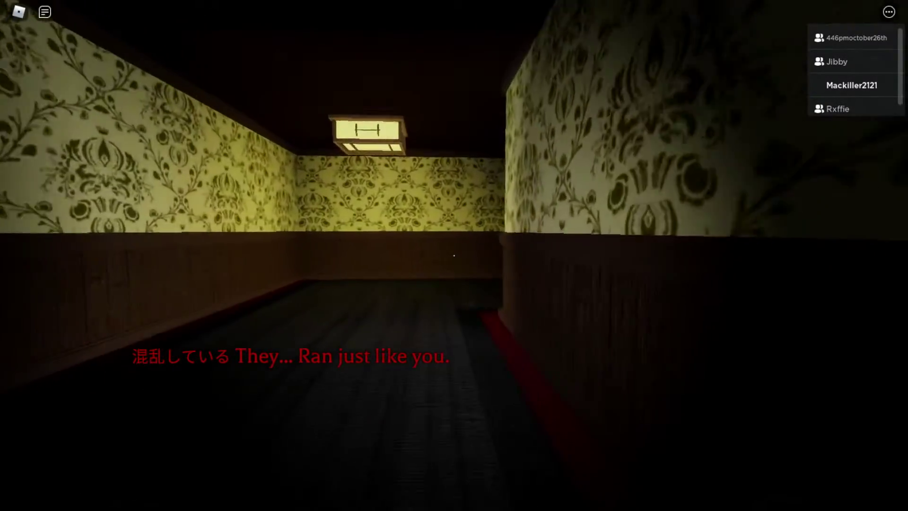
Follow the hallways around the corners to the doorway onto the rocky area
key(w)
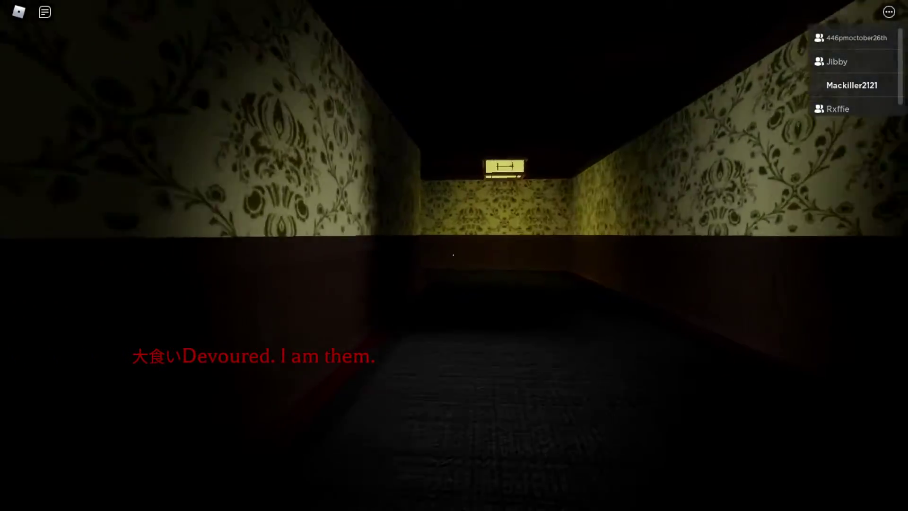
key(w)
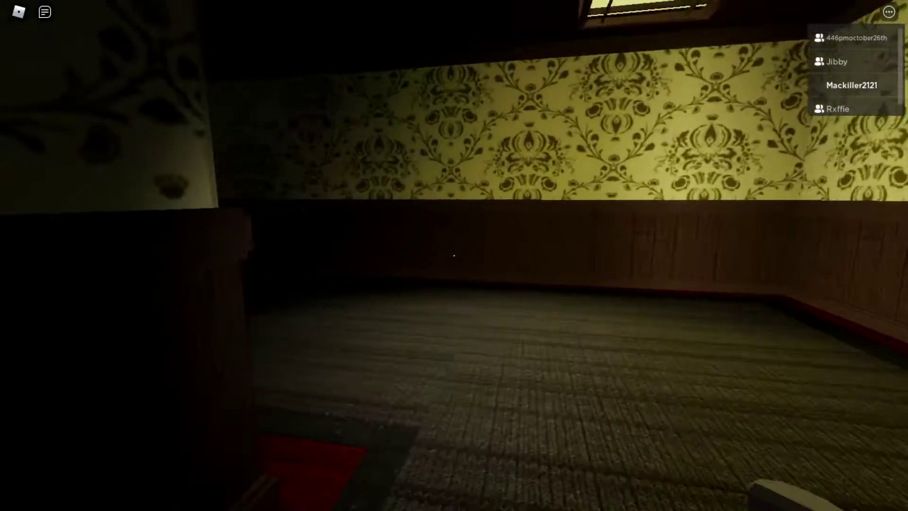
key(w)
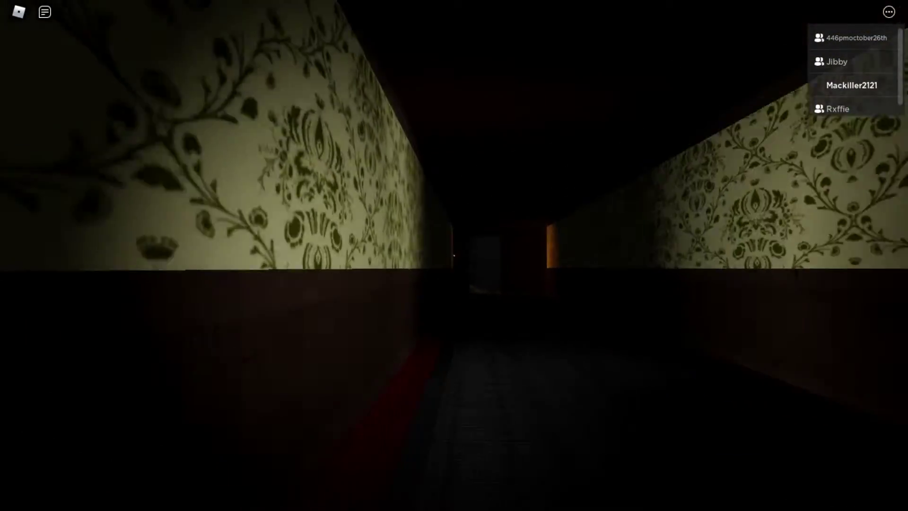
key(w)
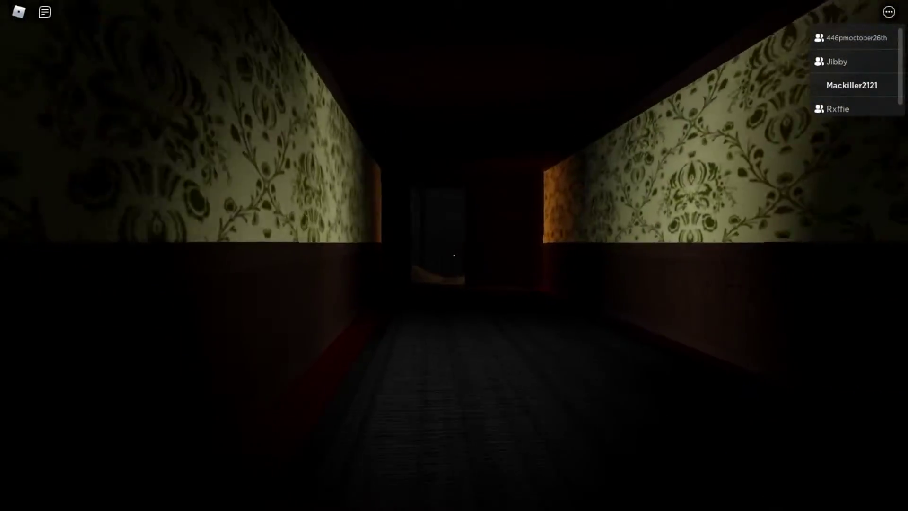
key(w)
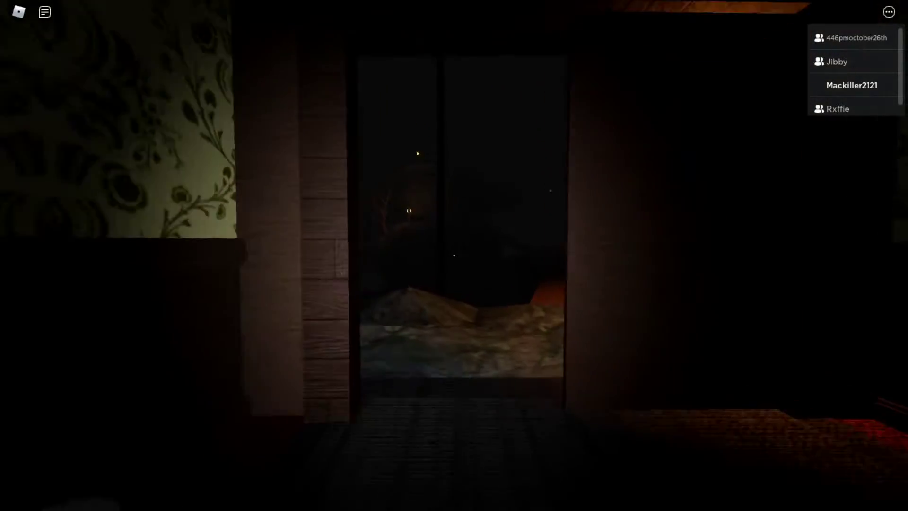
Cross the first plank bridges across the rocky islands to the ladder rock
key(w)
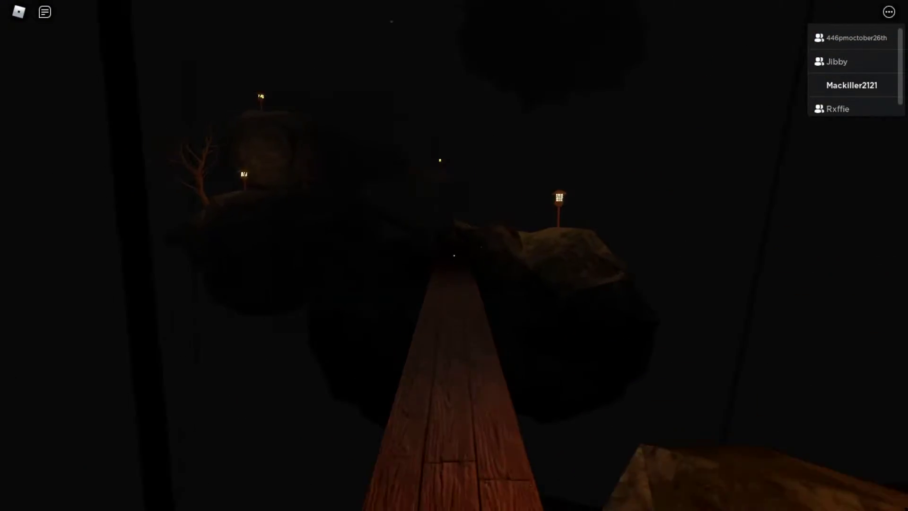
key(w)
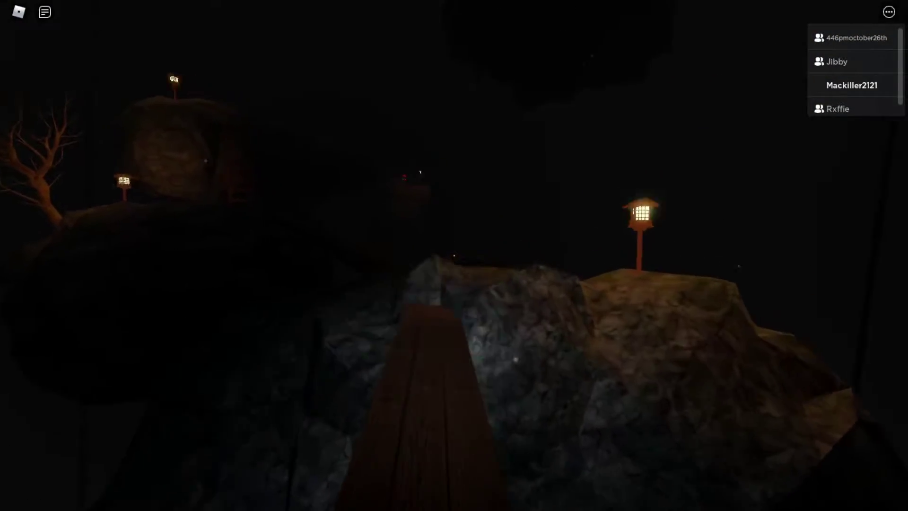
key(w)
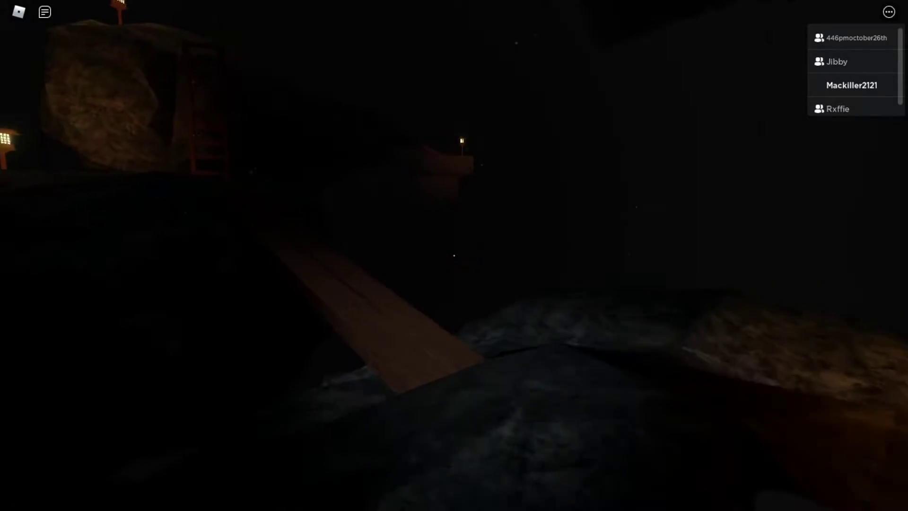
key(w)
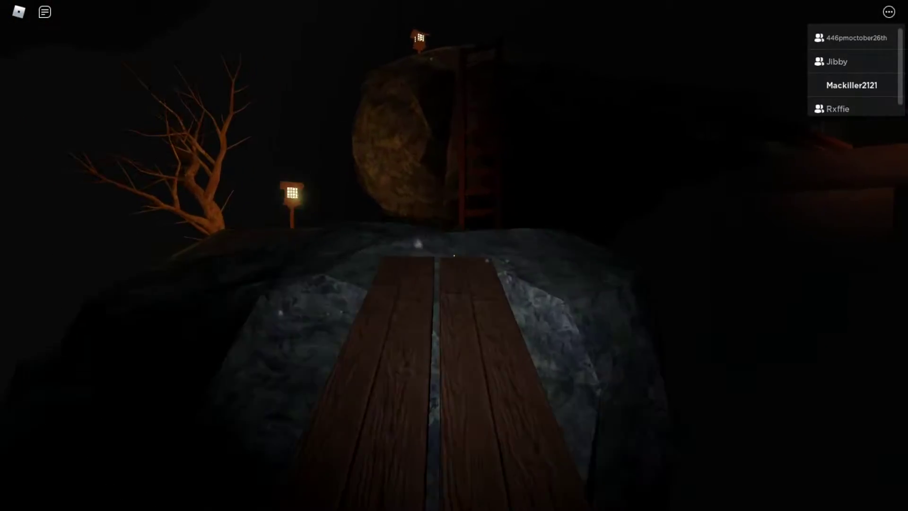
key(w)
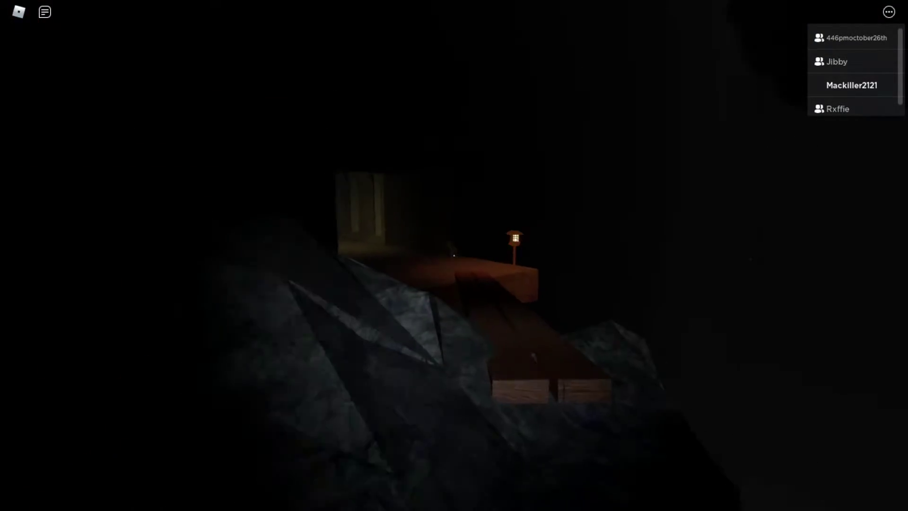
Walk the last plank past the lamp post onto the lit stone corridor floor
key(w)
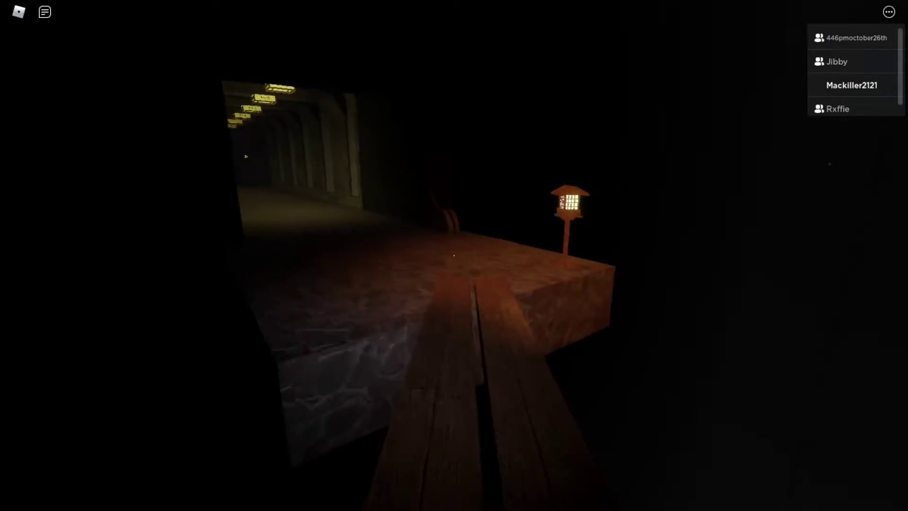
key(w)
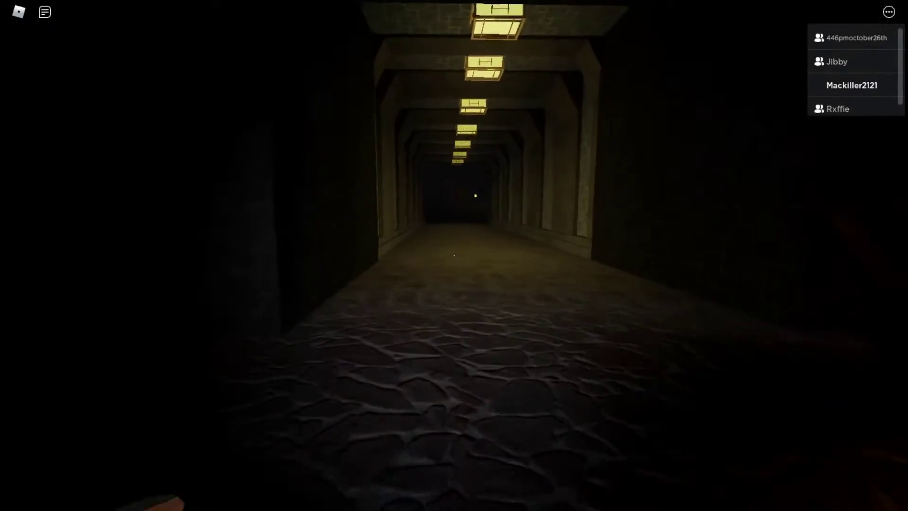
Walk down the lamp-lit stone corridor through the grass to the lantern
key(w)
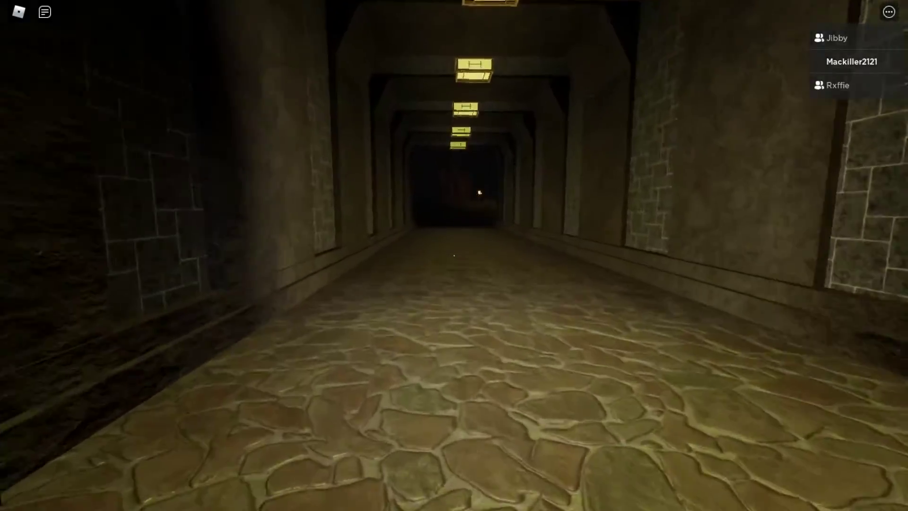
key(w)
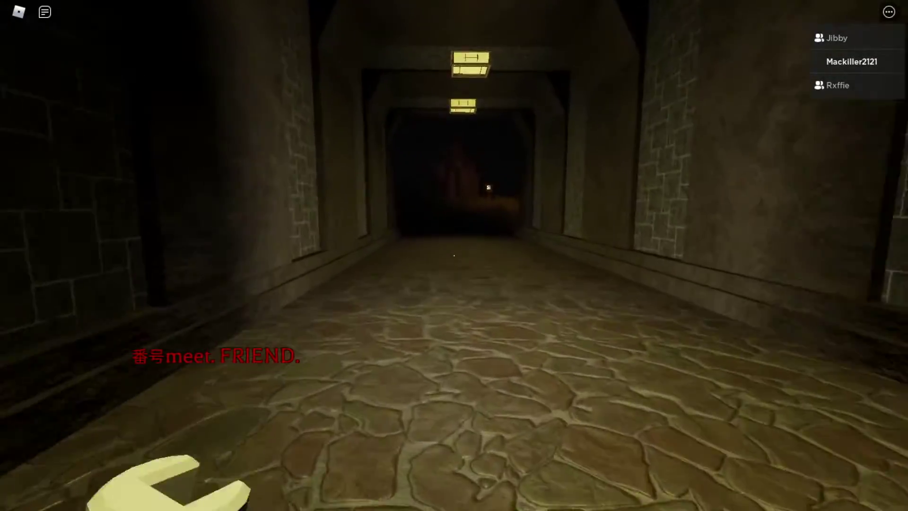
key(w)
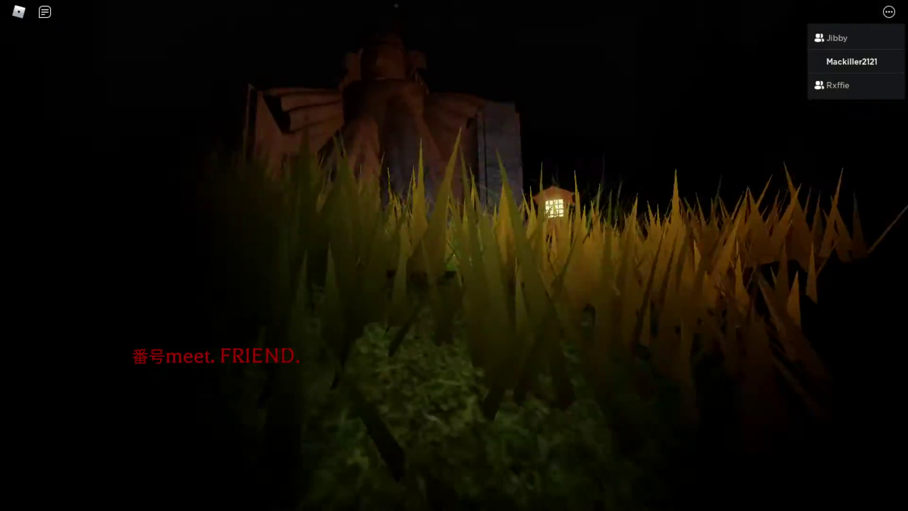
key(w)
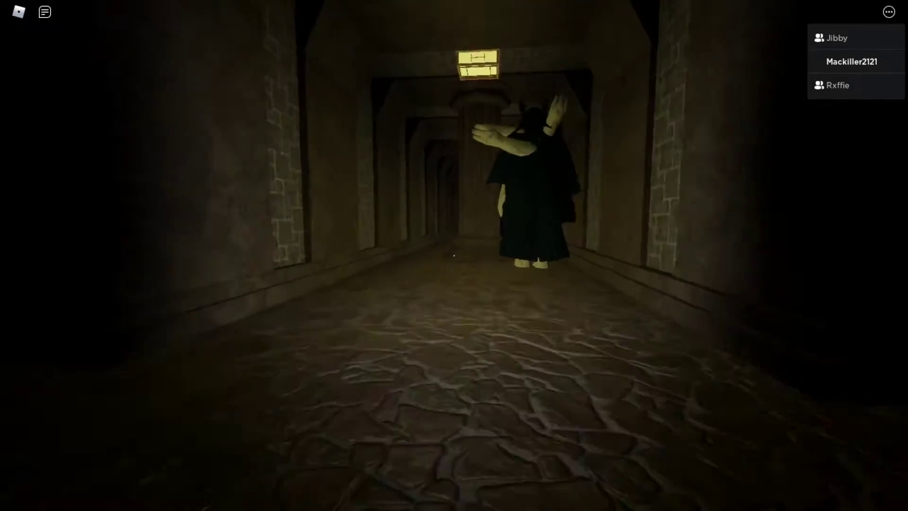
Follow the tall robed figure around the fluted pillars toward the far doorway
key(w)
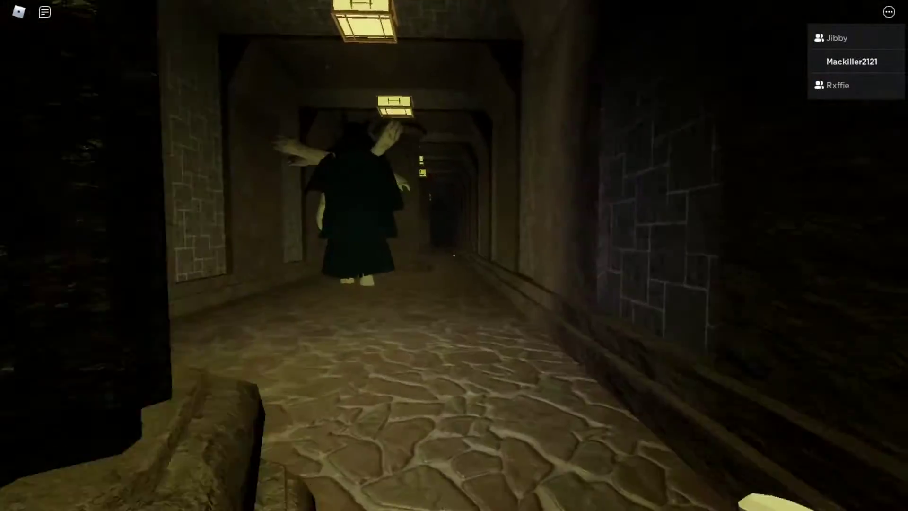
key(w)
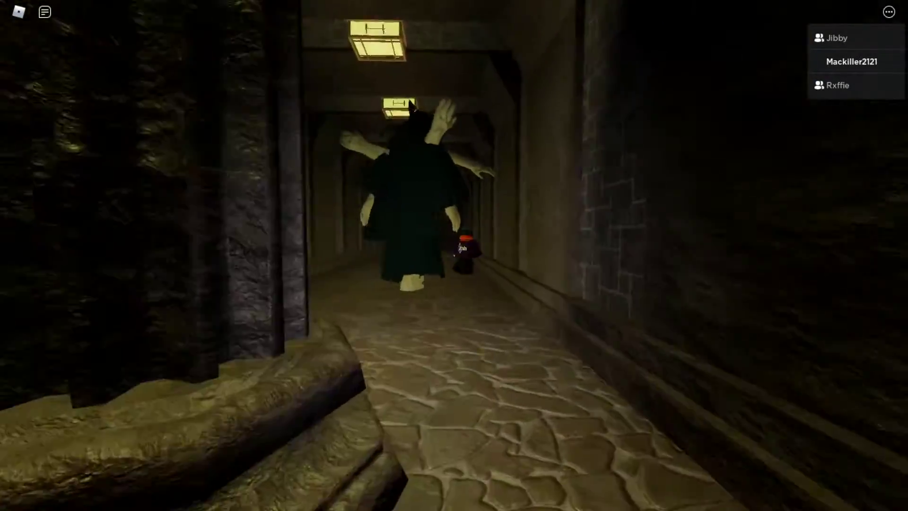
key(w)
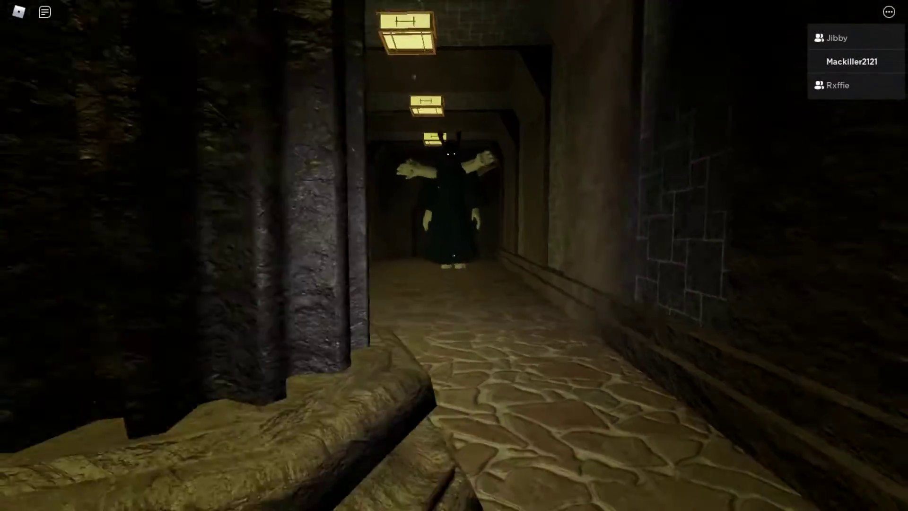
key(w)
key(w)
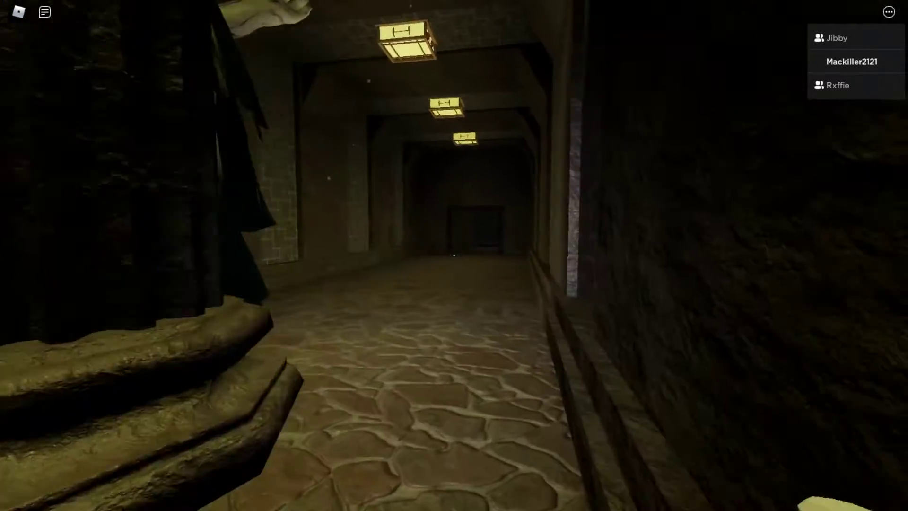
Pass through the end doorway and the next corridors to the glowing green door
key(w)
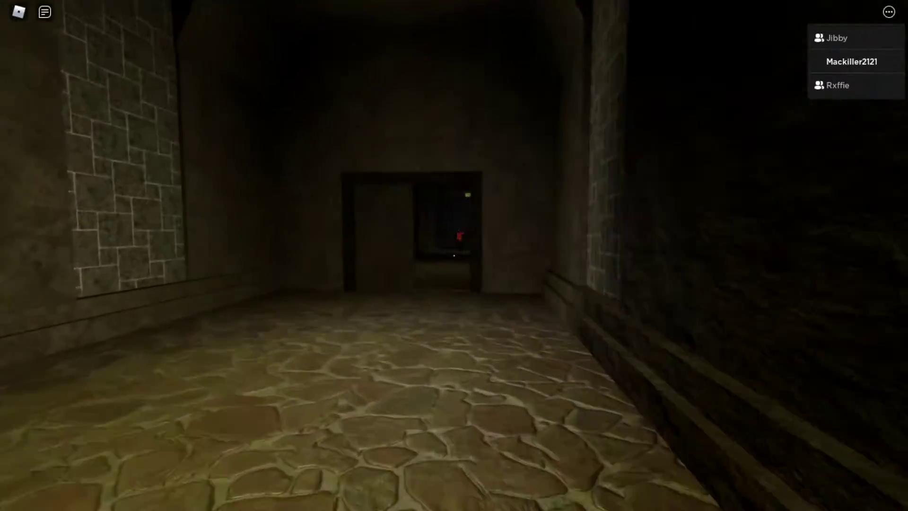
key(w)
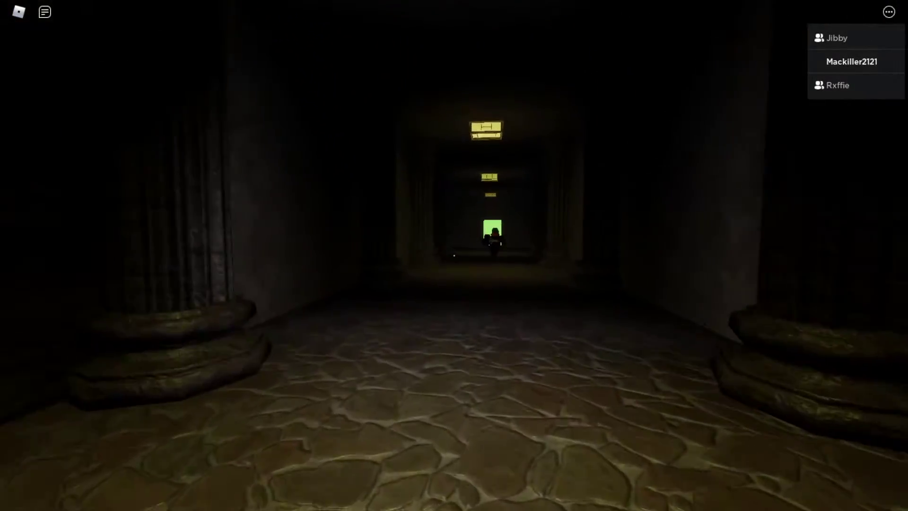
key(w)
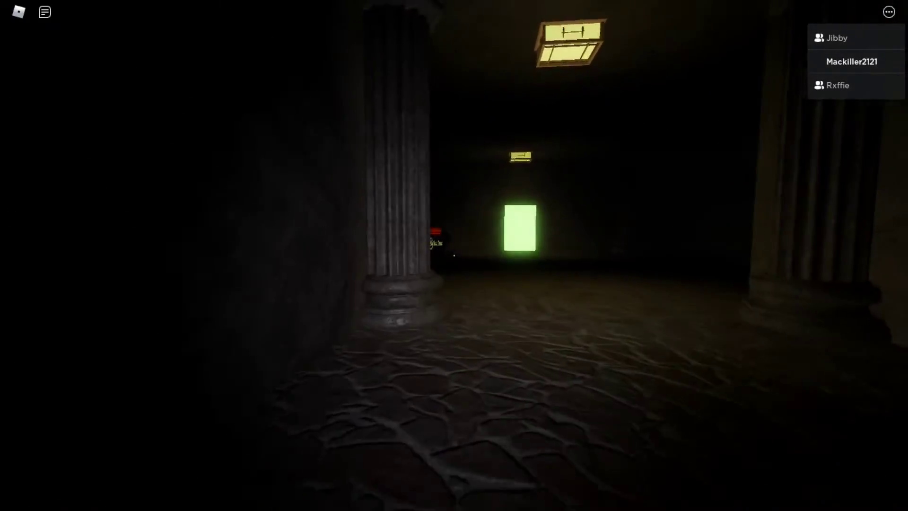
key(w)
key(w)
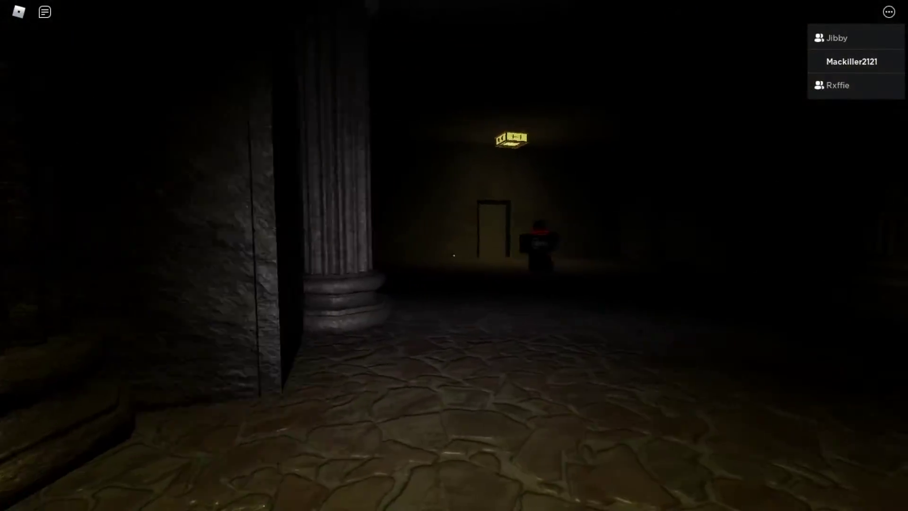
key(w)
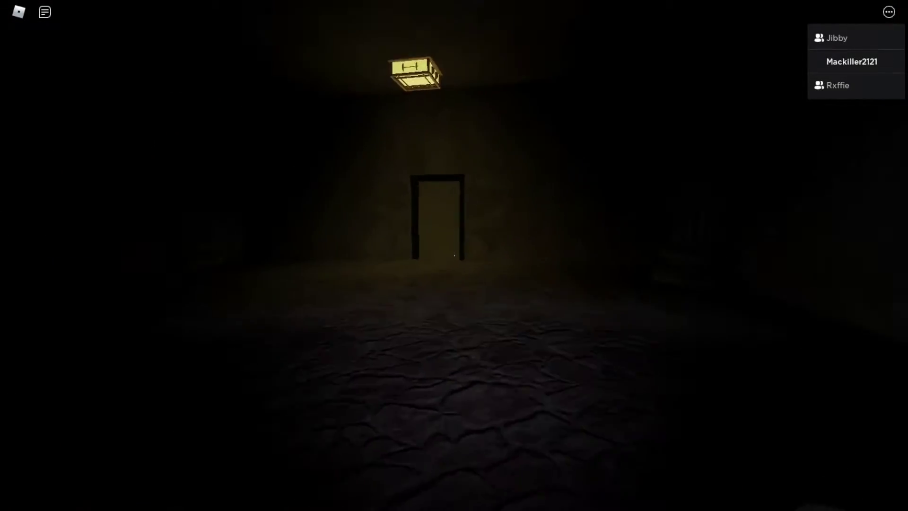
key(w)
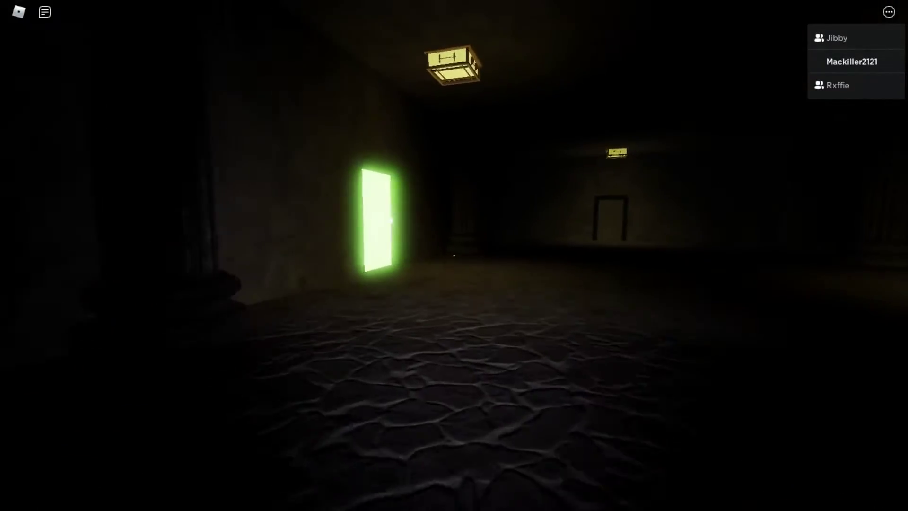
key(w)
Try the green doorway, get the 'butterfly spirit' message, and return down the pillared hall
key(w)
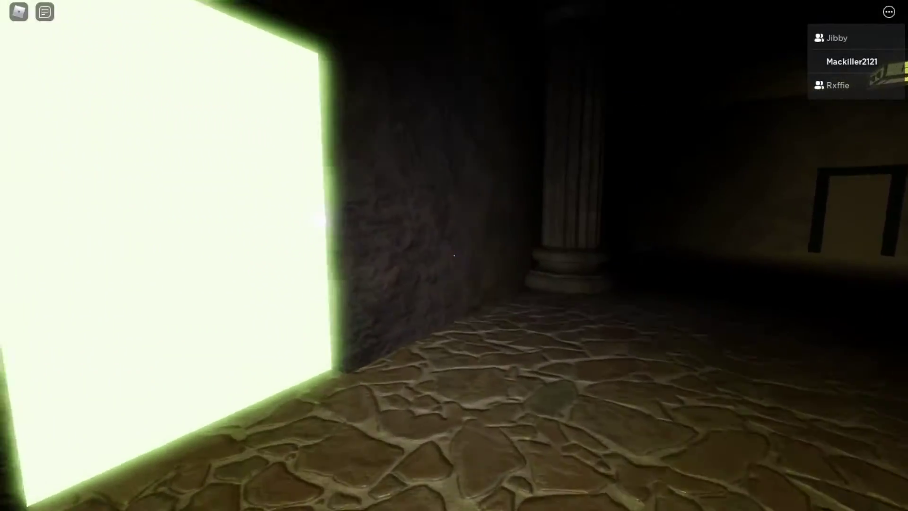
key(w)
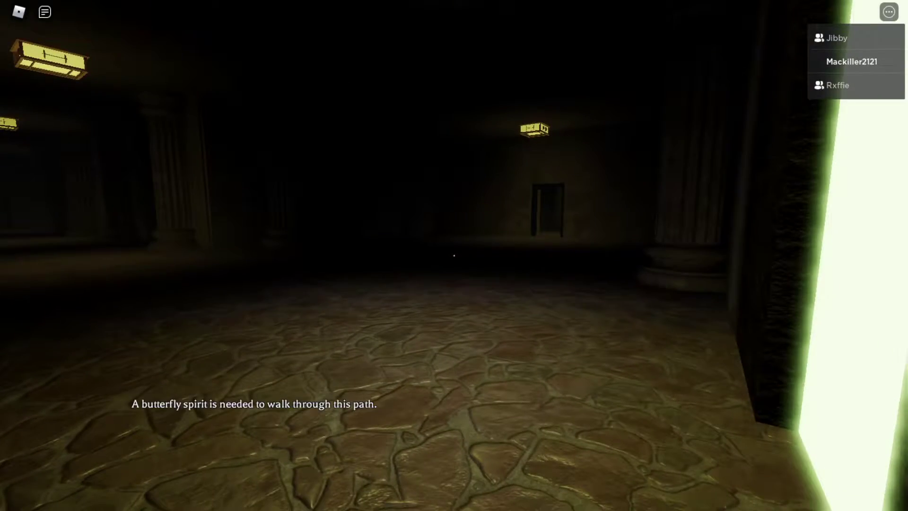
key(w)
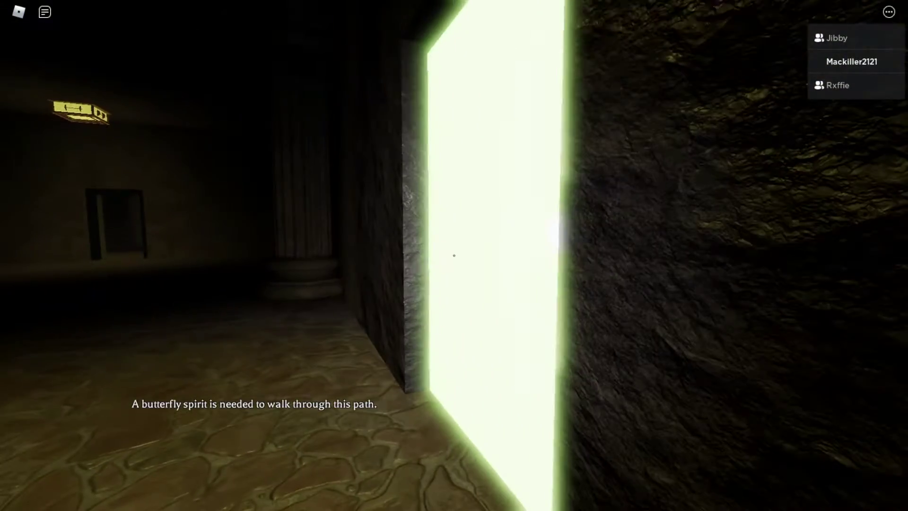
key(s)
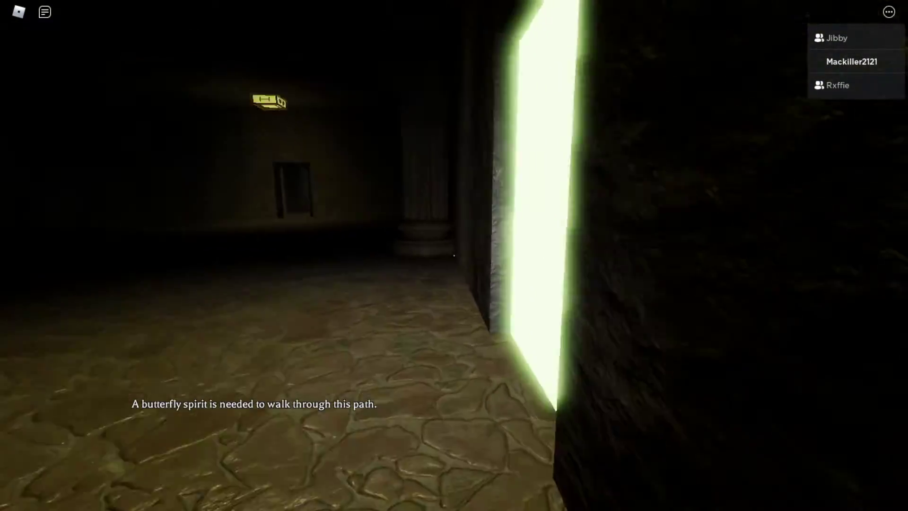
key(w)
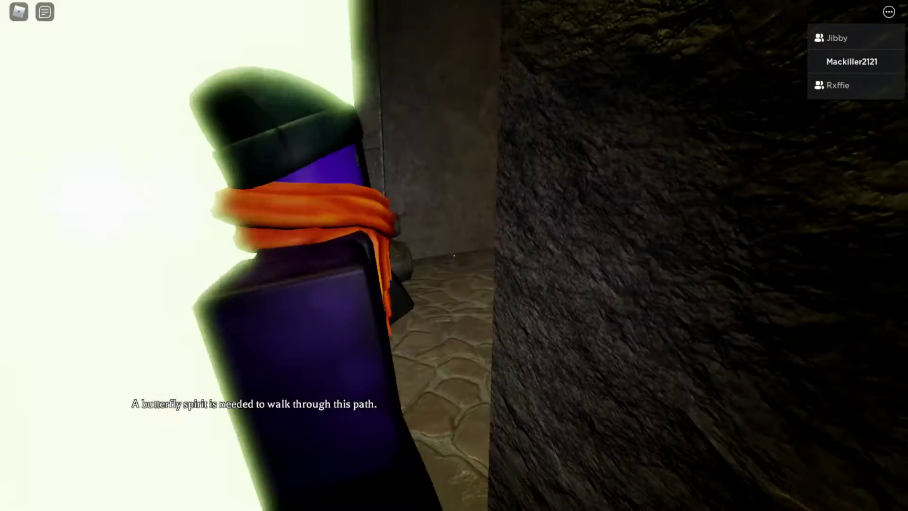
key(w)
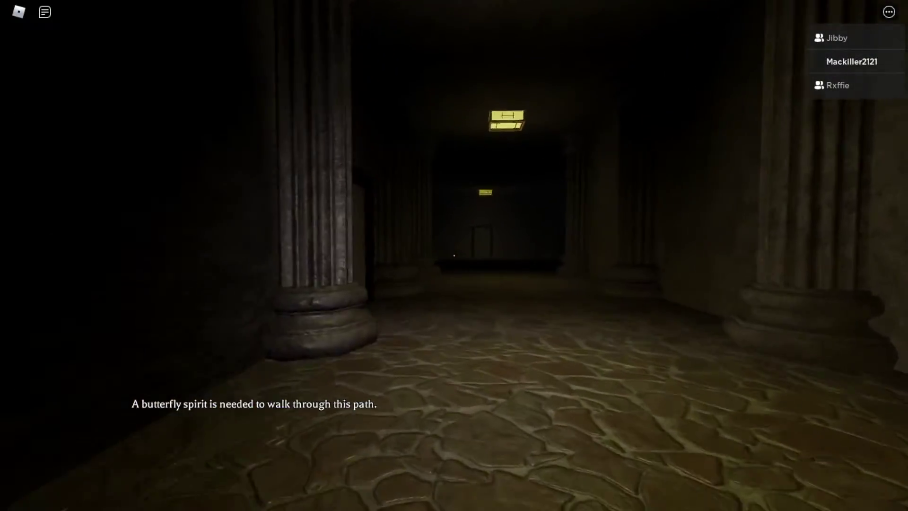
Cross the dark room, open the far door, and walk the red-striped pillared hall to the noted door
key(w)
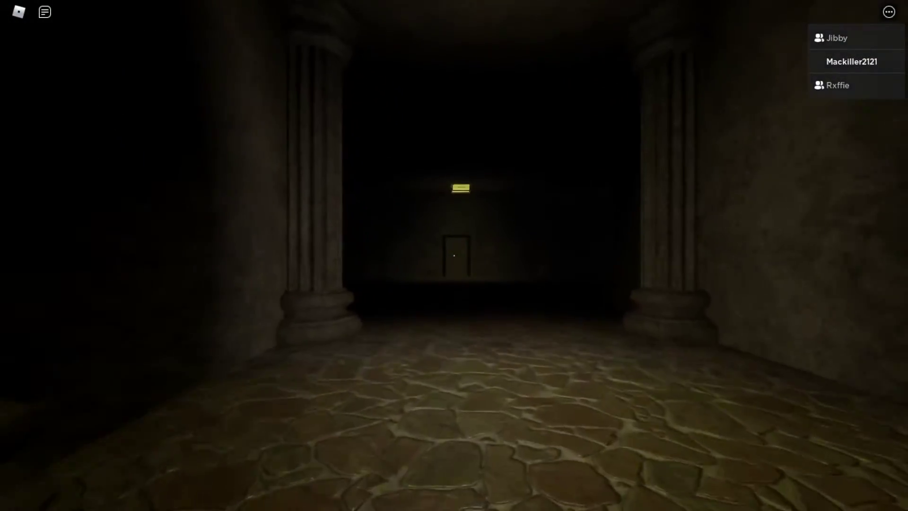
key(w)
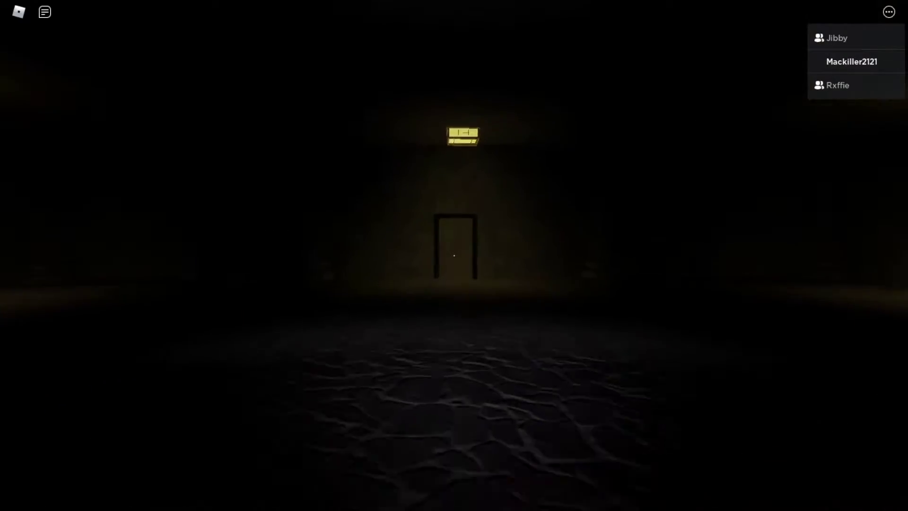
key(w)
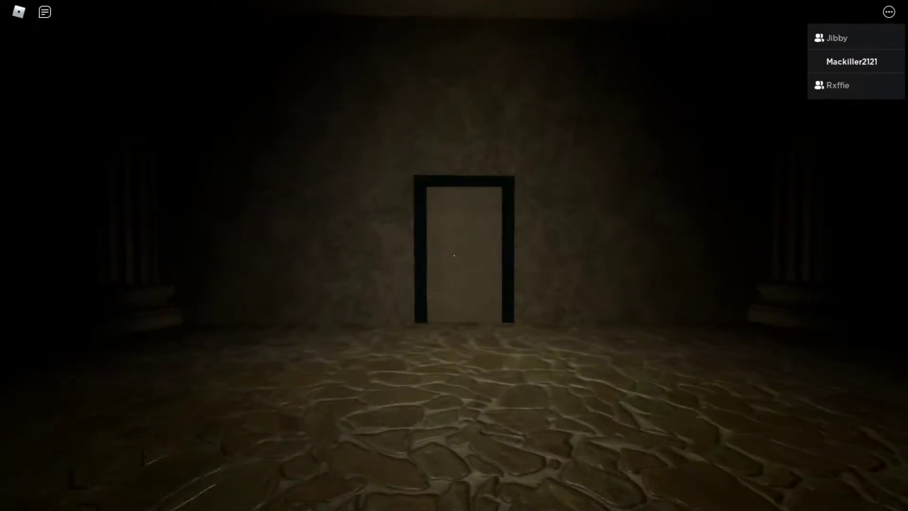
key(w)
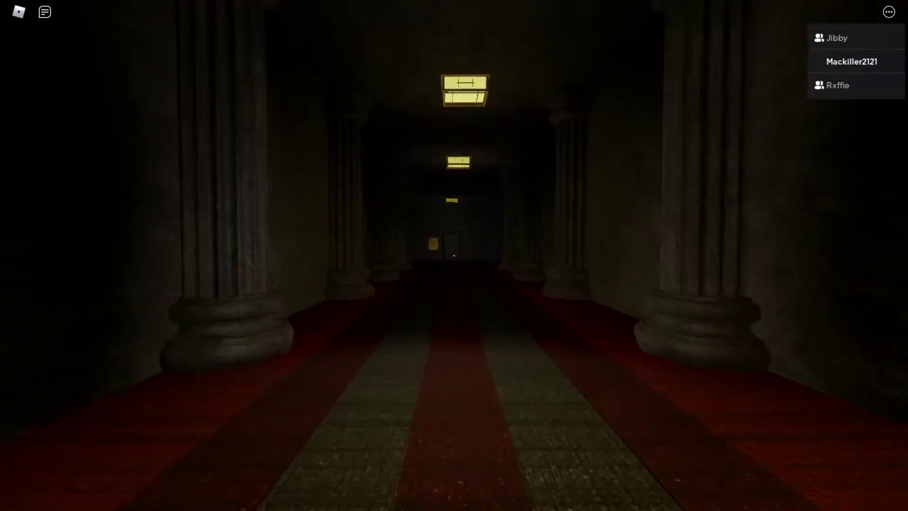
key(w)
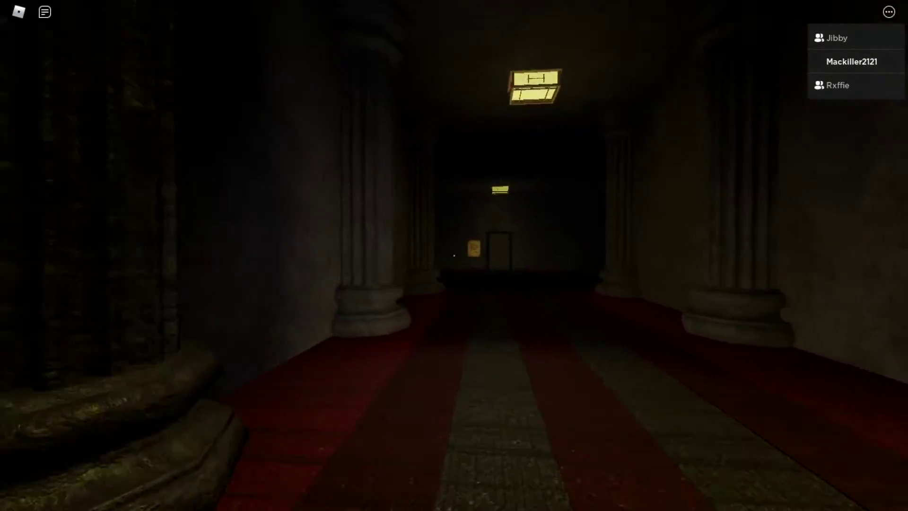
key(w)
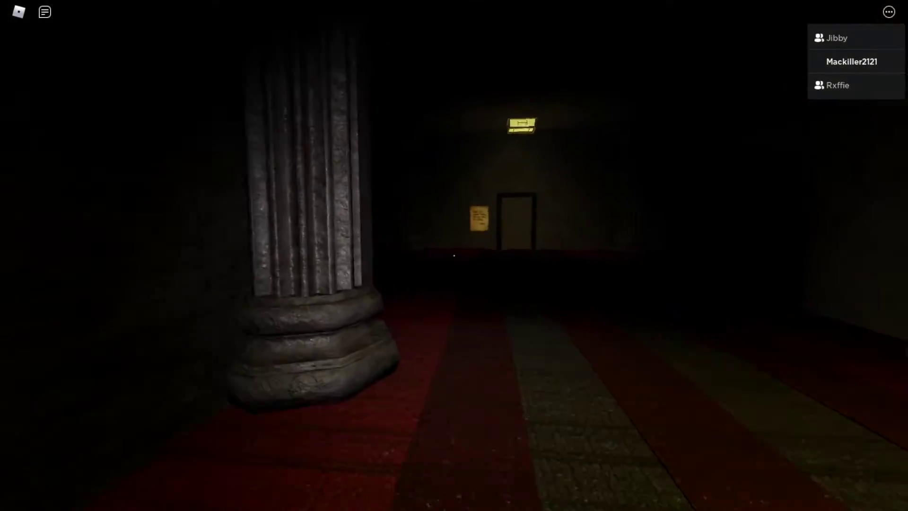
Walk up to the glowing butterfly spirit over the hedges and collect it
key(w)
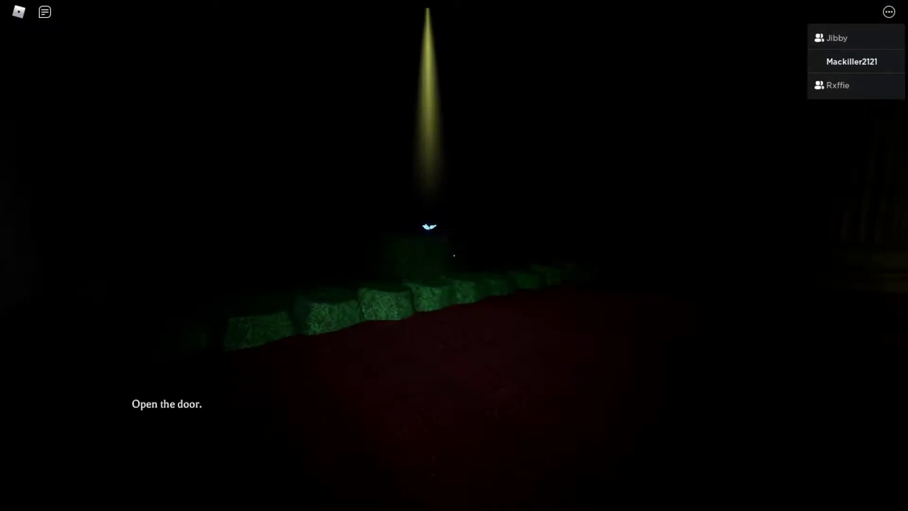
key(w)
click(469, 242)
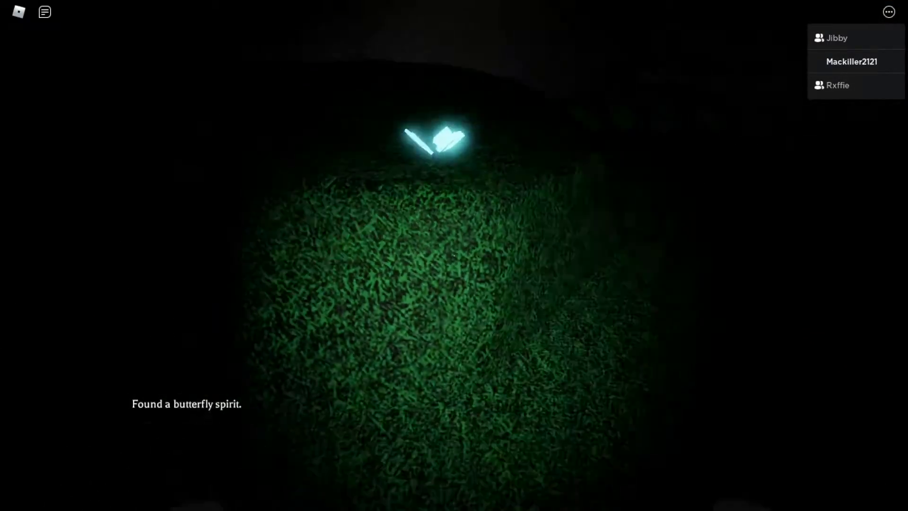
key(w)
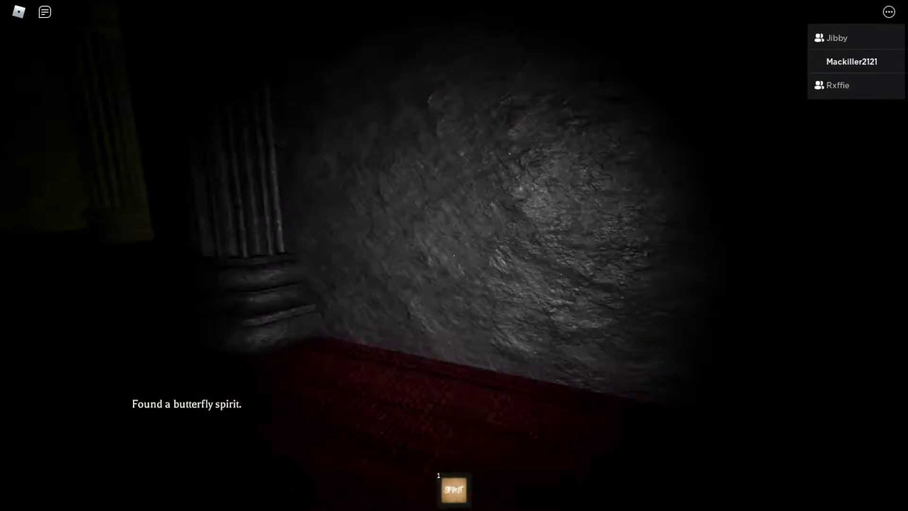
Carry the spirit down the pillared corridor, through the door, and into the dark chamber
key(w)
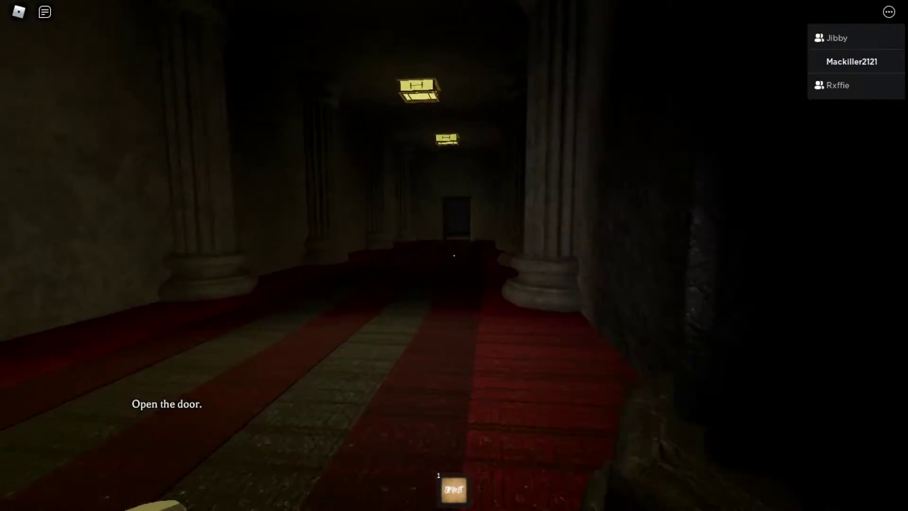
key(w)
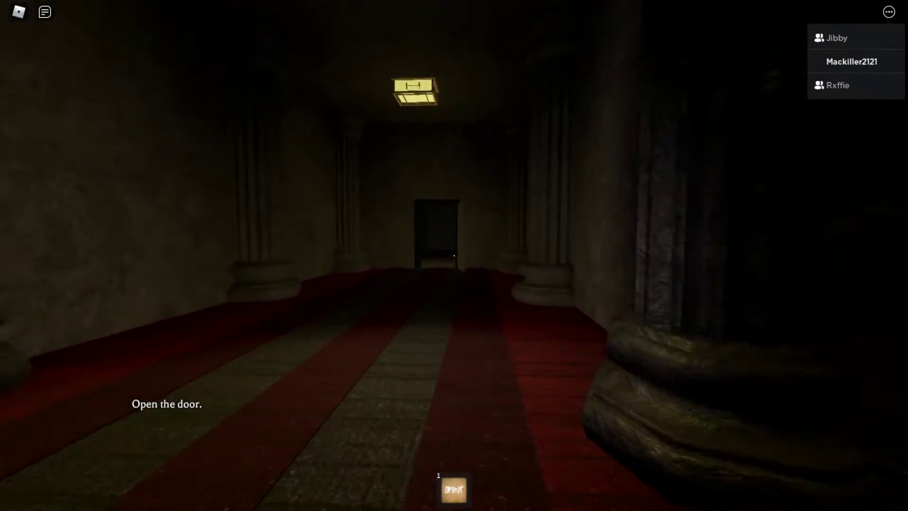
key(w)
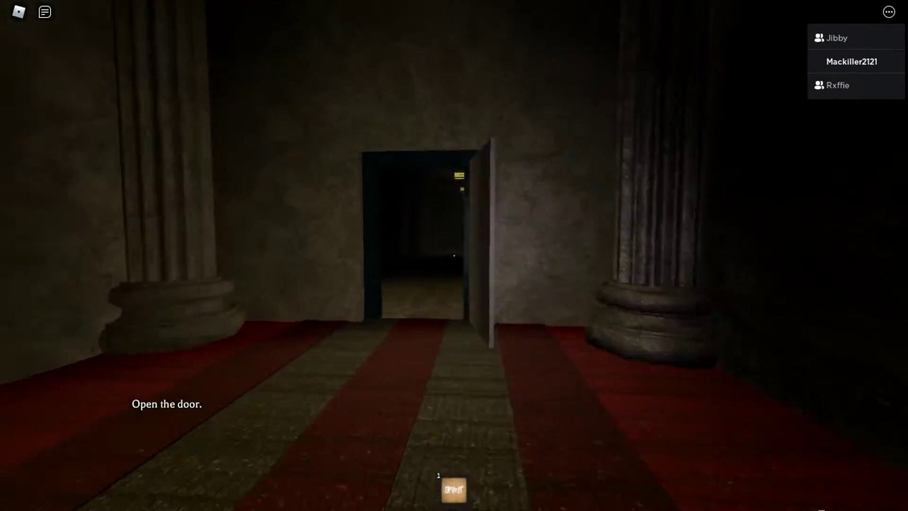
key(w)
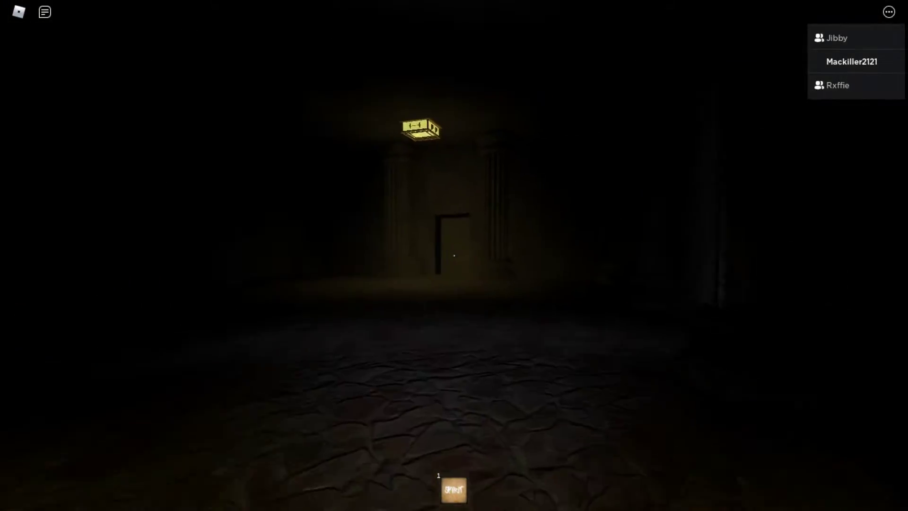
key(w)
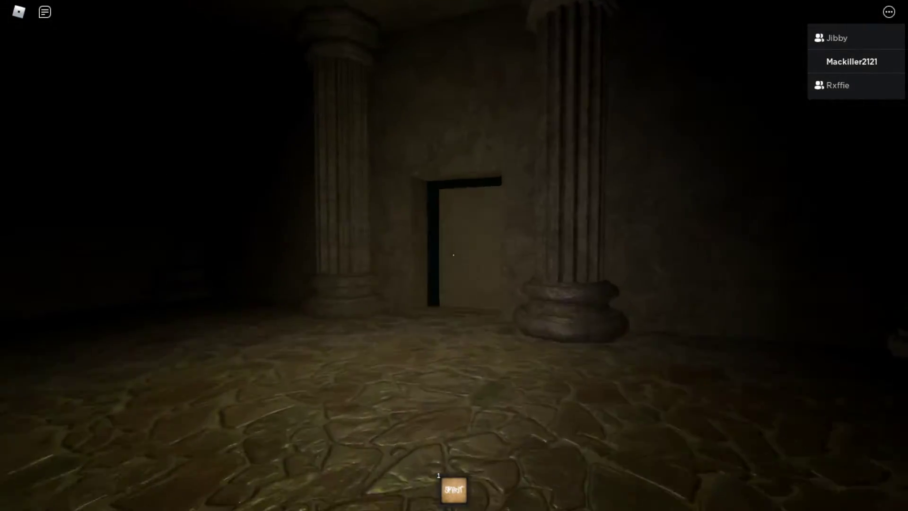
Hold the butterfly spirit (slot 1), pass the monster hands, and enter the glowing green doorway
key(1)
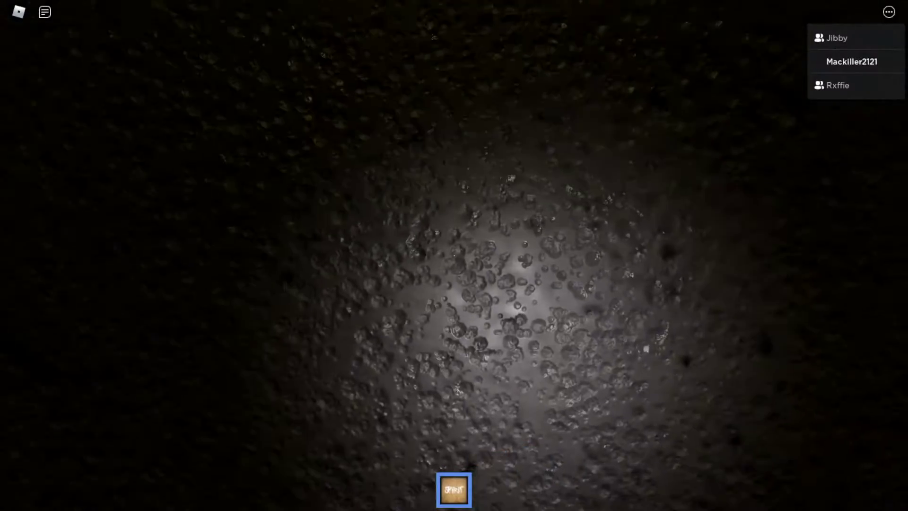
key(w)
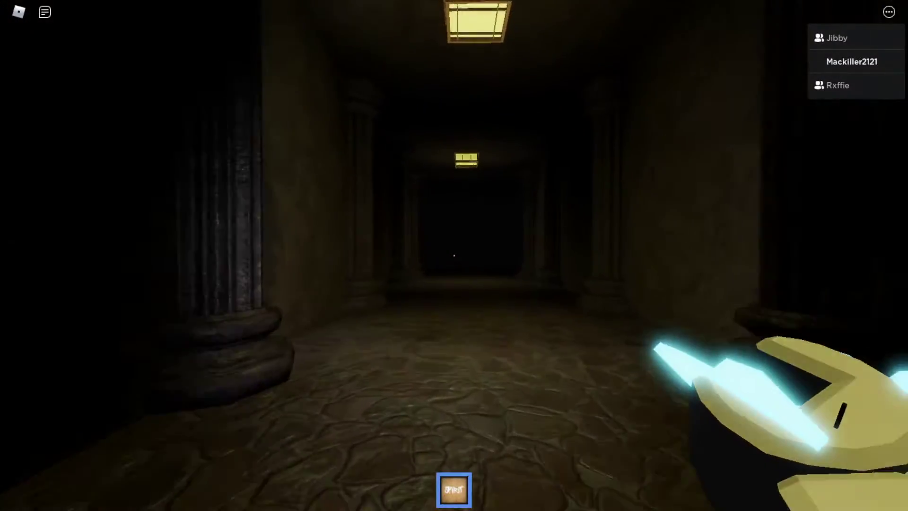
key(w)
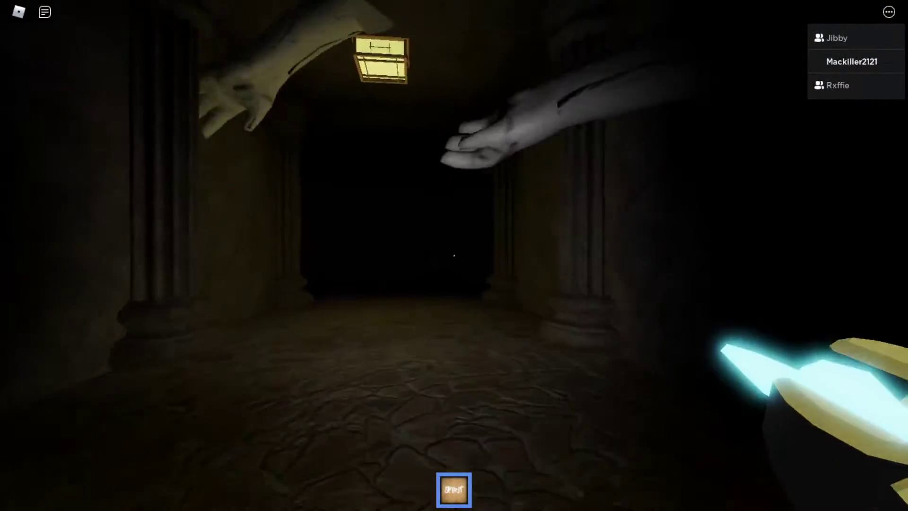
key(w)
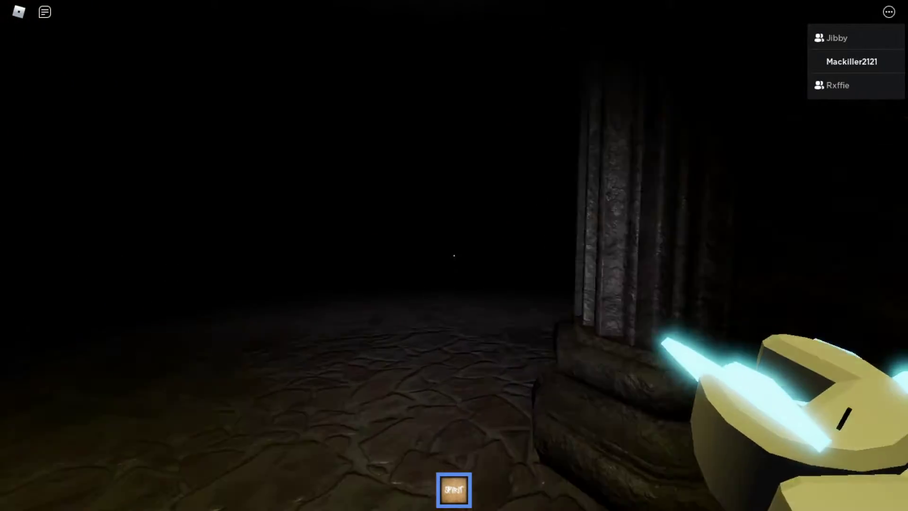
key(w)
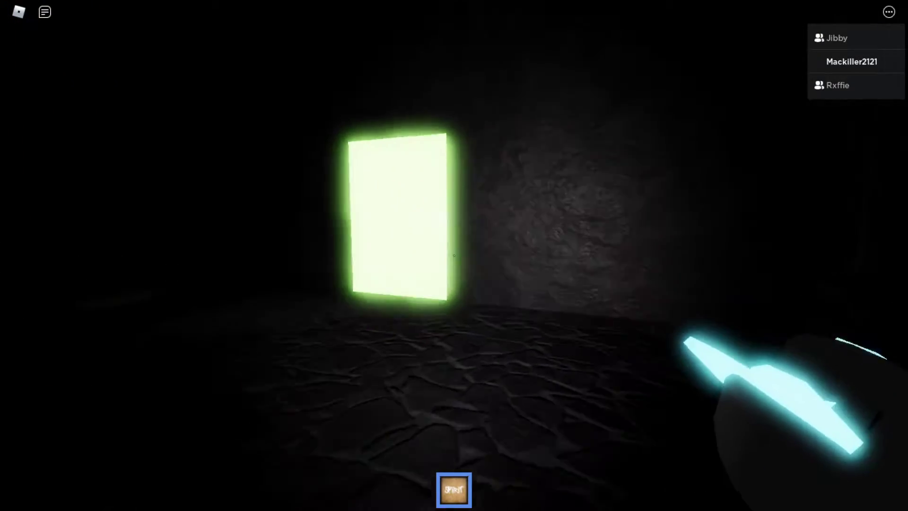
key(w)
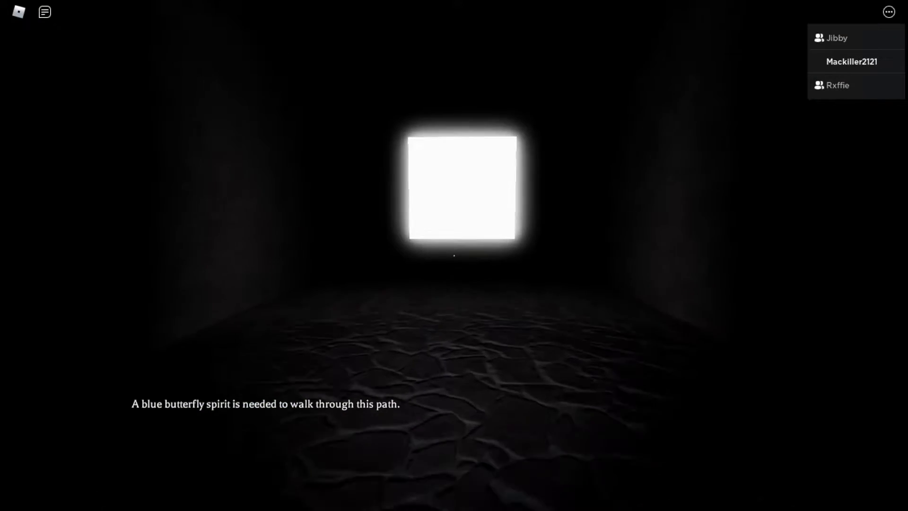
key(w)
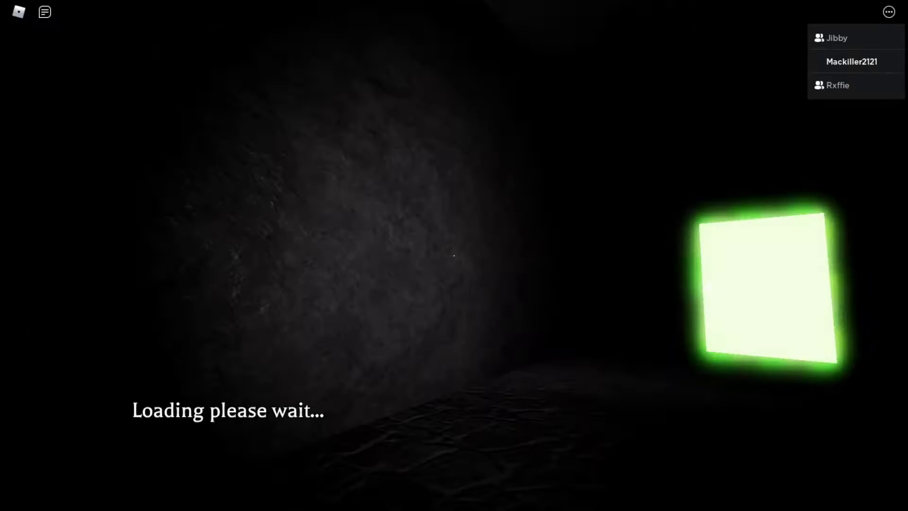
key(w)
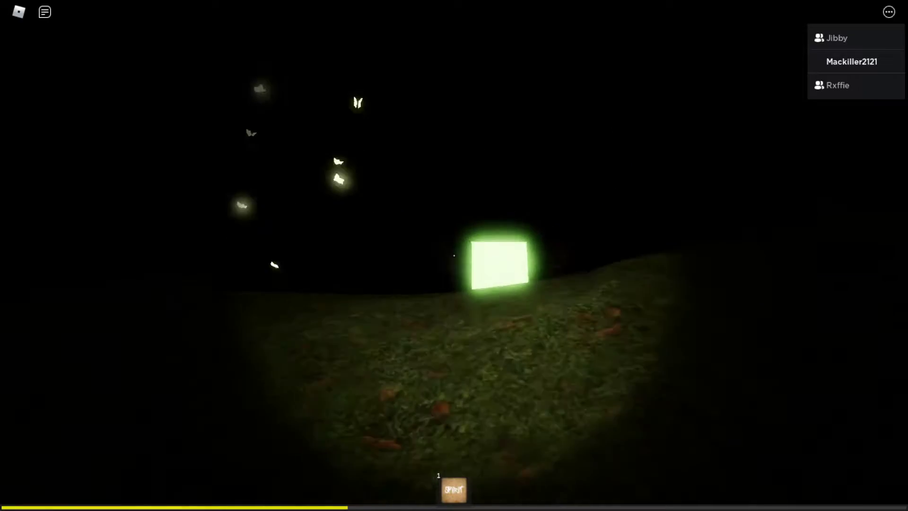
Equip item 1 and try passing through the glowing doorway
key(1)
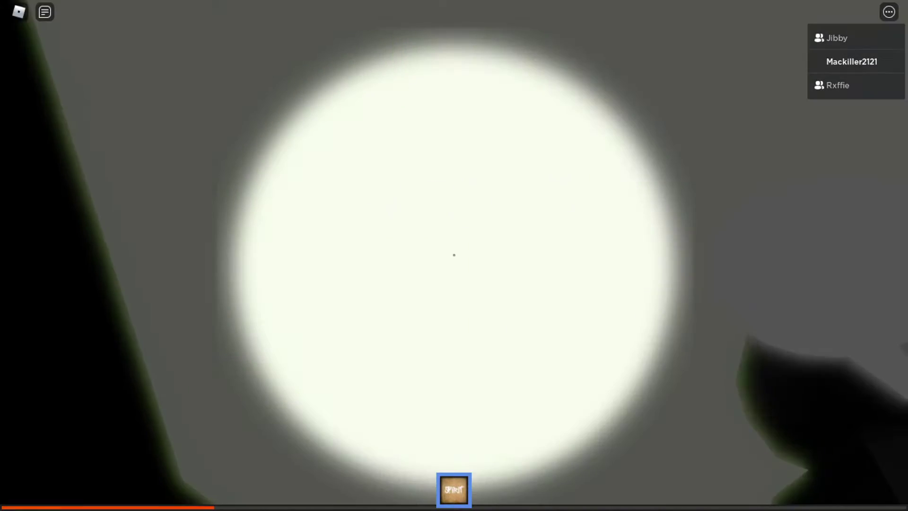
key(w)
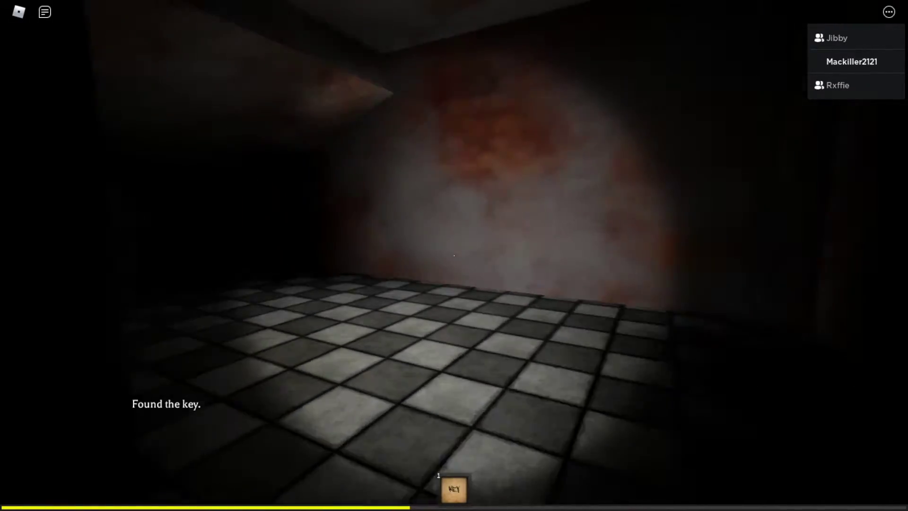
Walk the long tiled corridors and climb the stairs to the checkered corridor
key(w)
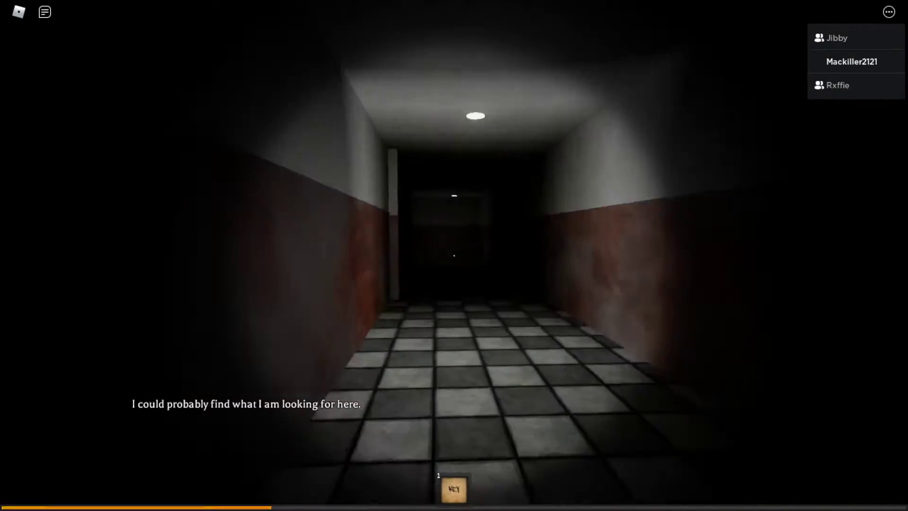
key(w)
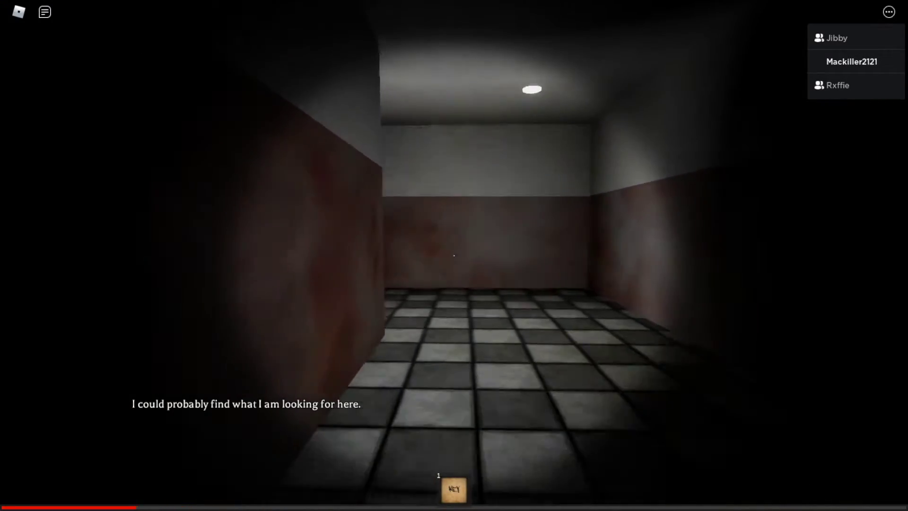
key(w)
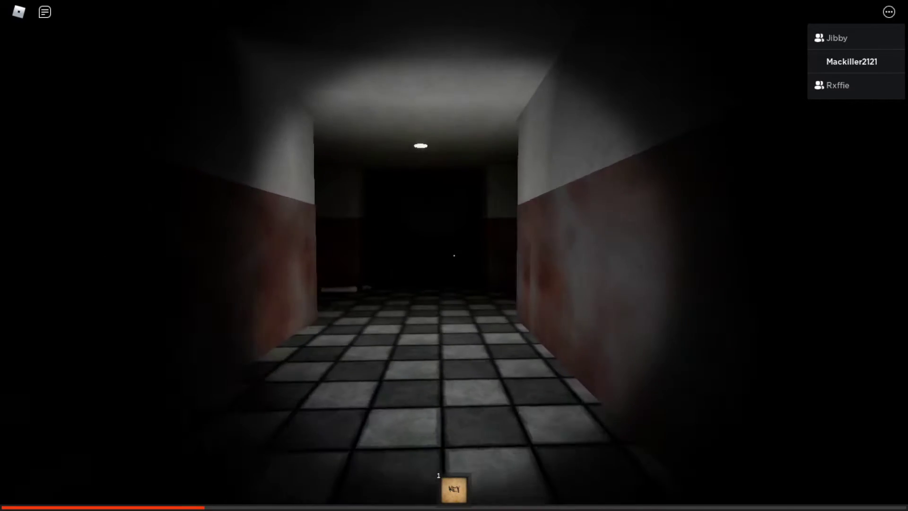
key(w)
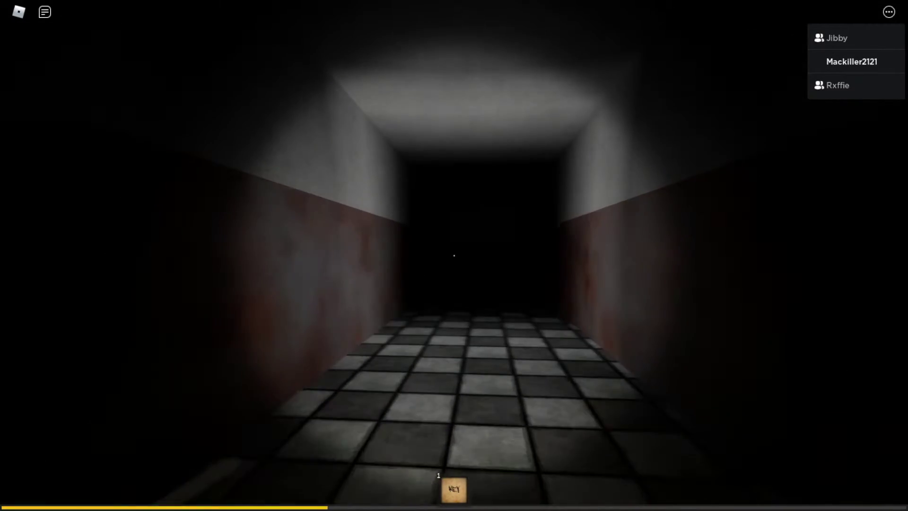
key(w)
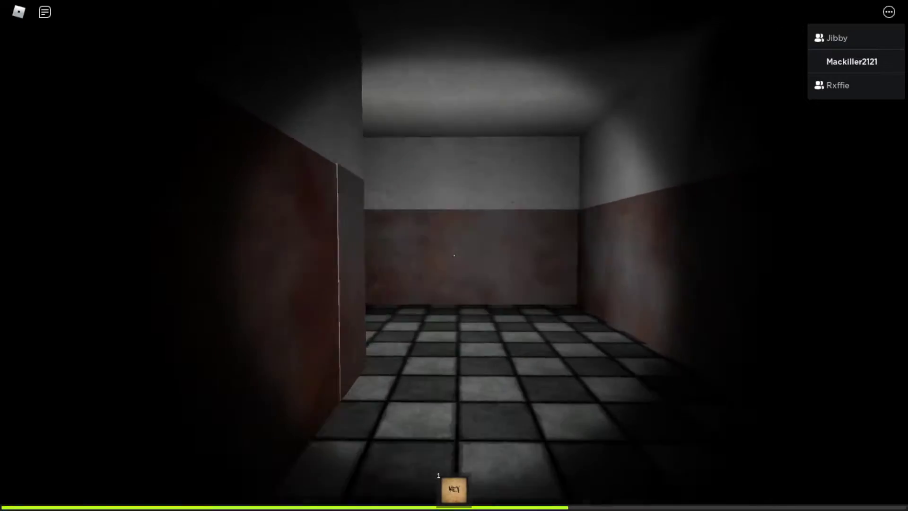
key(w)
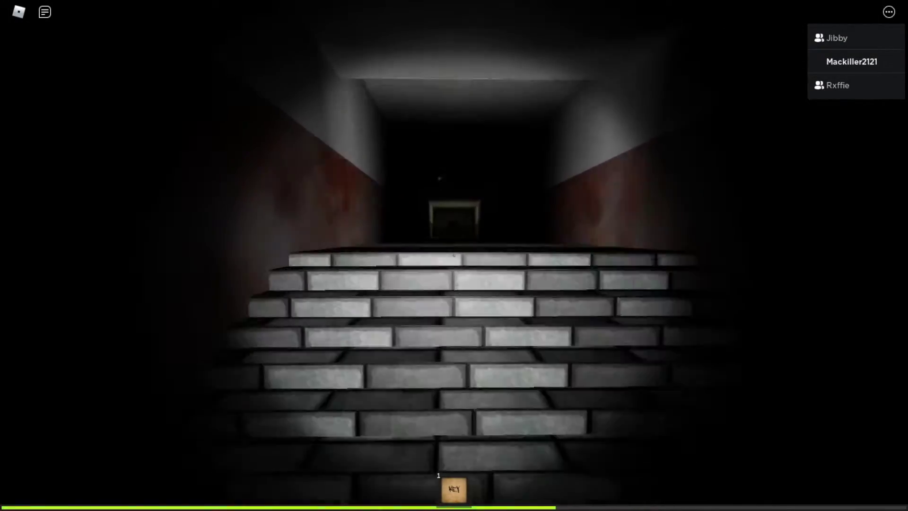
key(w)
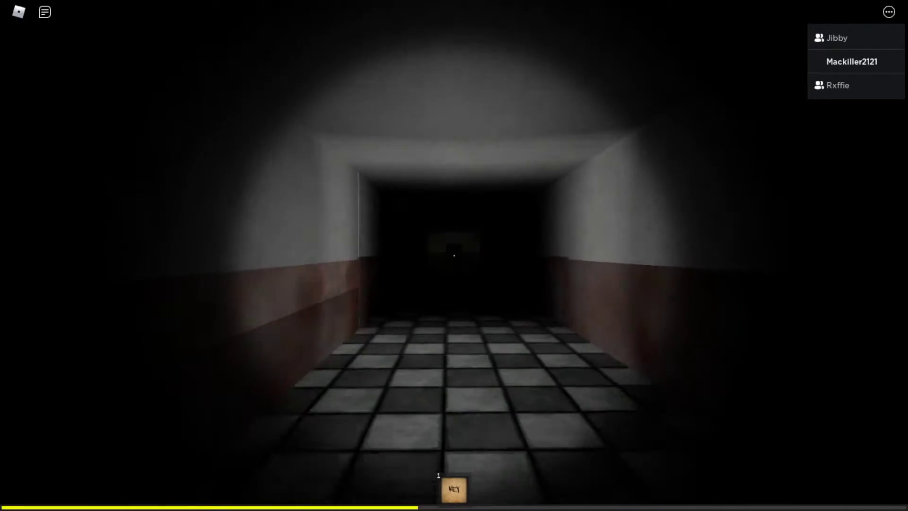
Try the door that needs a key, then back away toward the dark corridor
key(w)
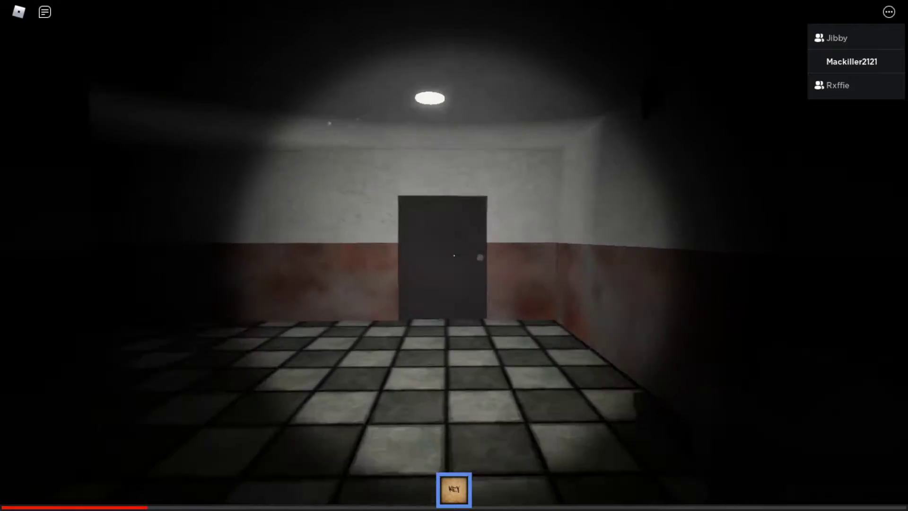
key(w)
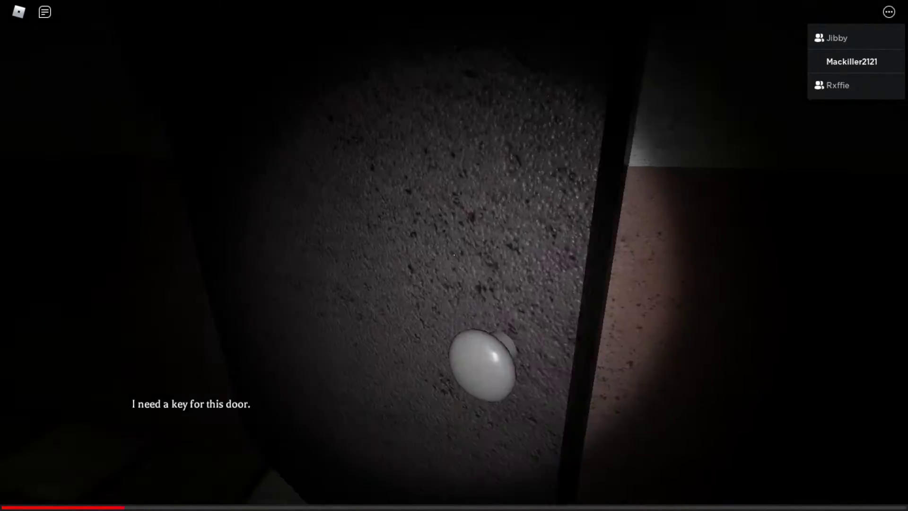
key(s)
key(w)
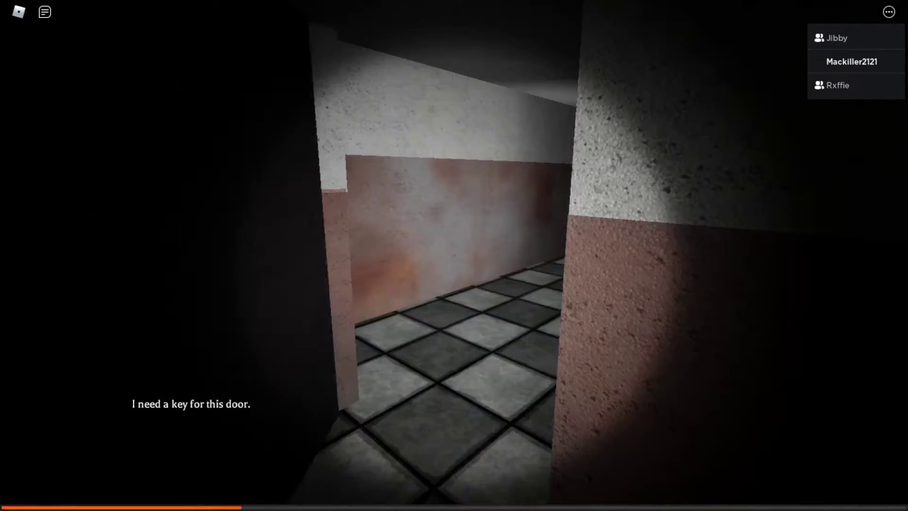
key(w)
key(w)
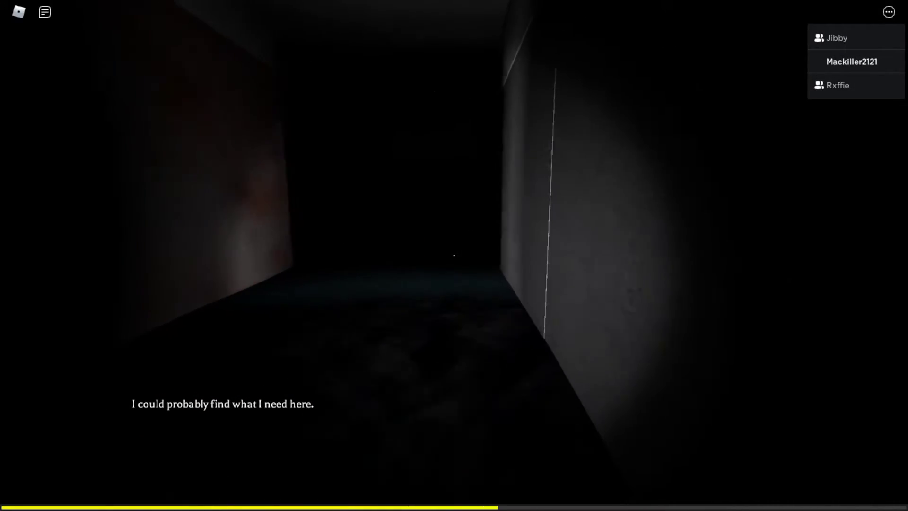
Follow the scarf-wearing player down the dark corridors to another butterfly spirit
key(w)
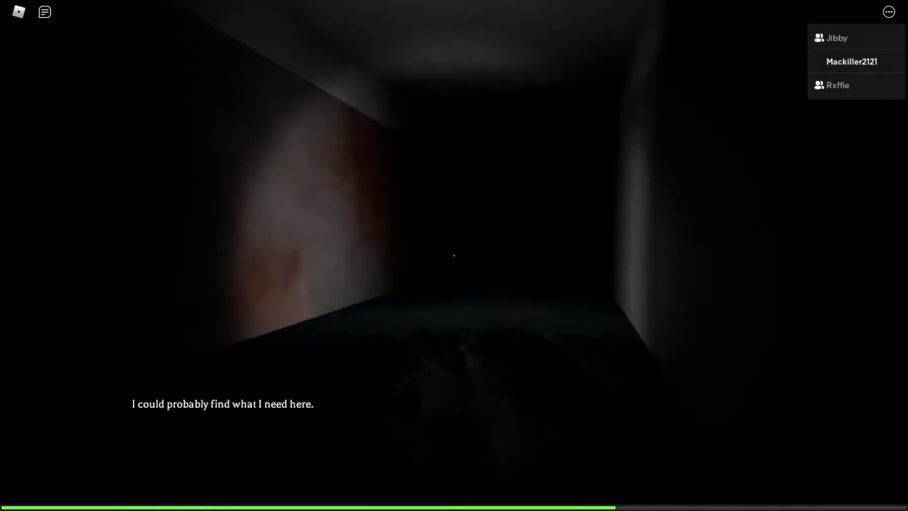
key(w)
key(w)
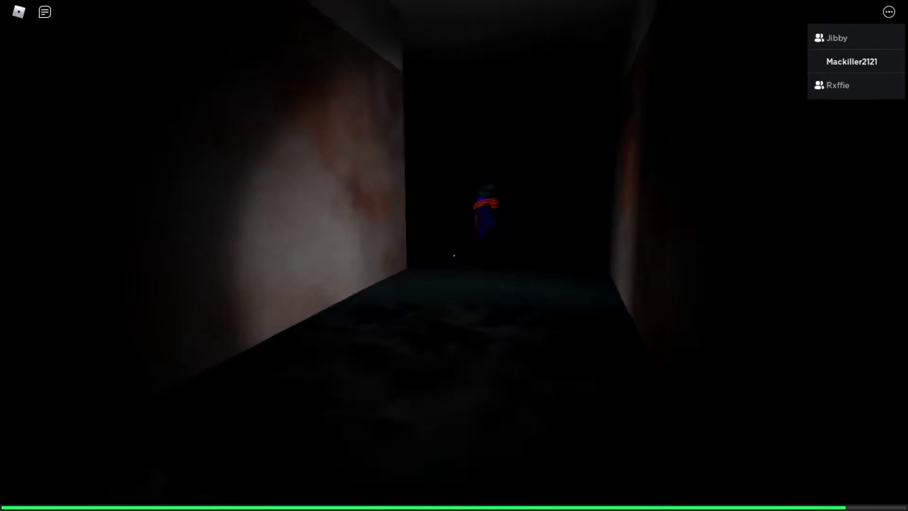
key(w)
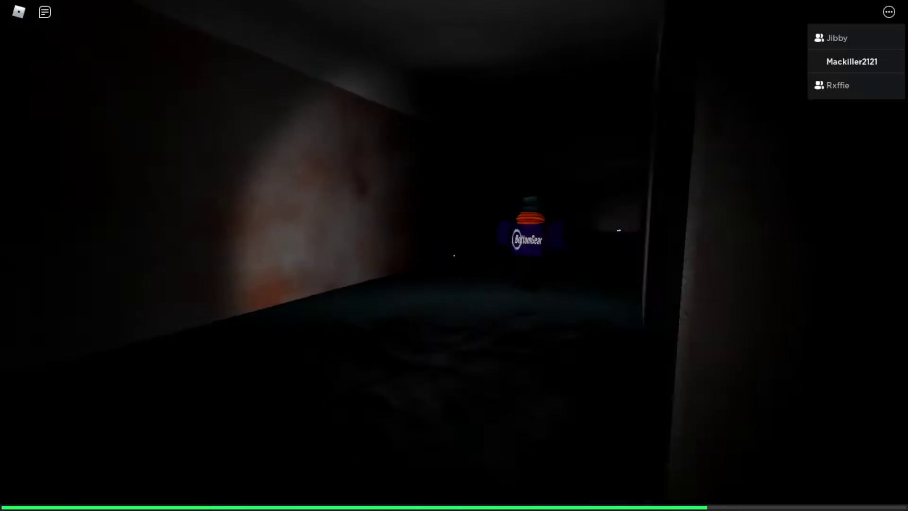
key(w)
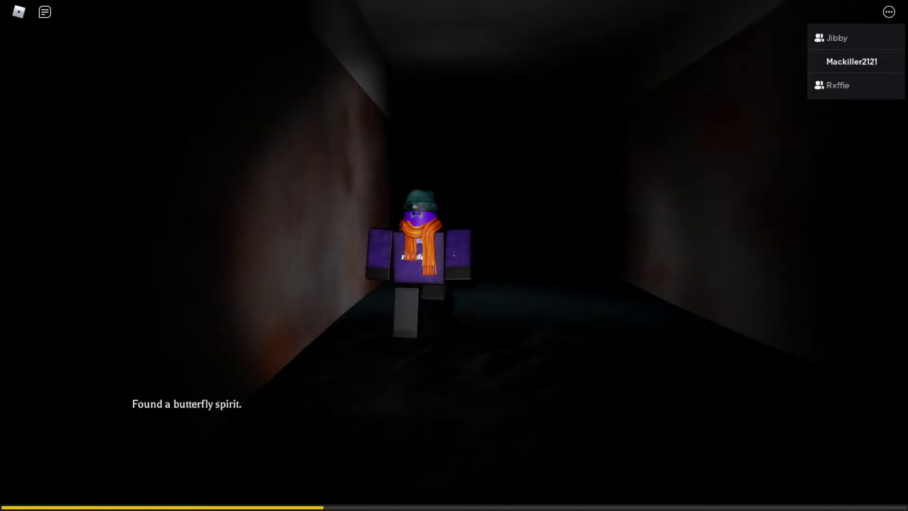
key(w)
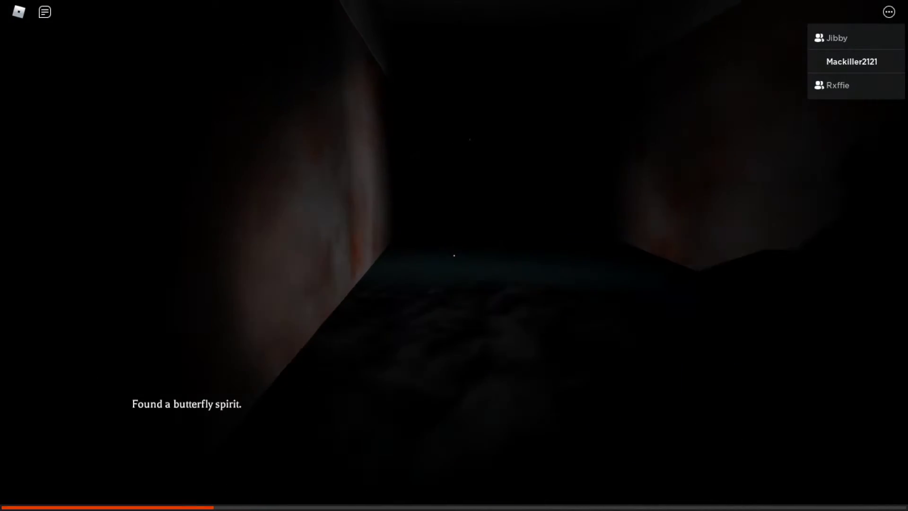
key(w)
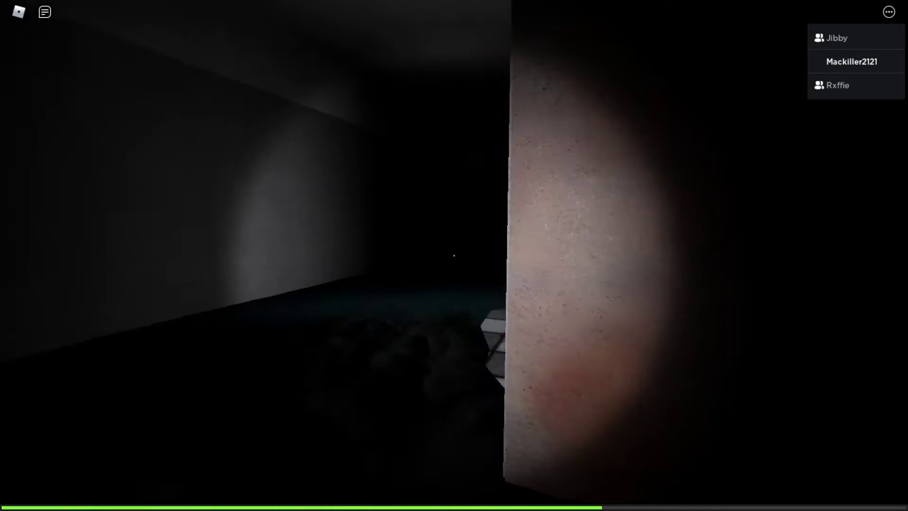
Walk back along the dark corridor and run up the stairs to the top room
key(w)
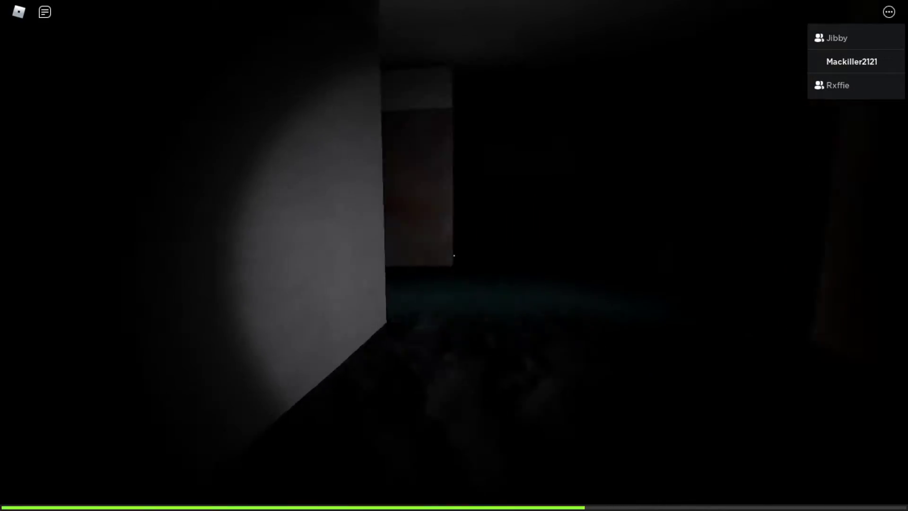
key(w)
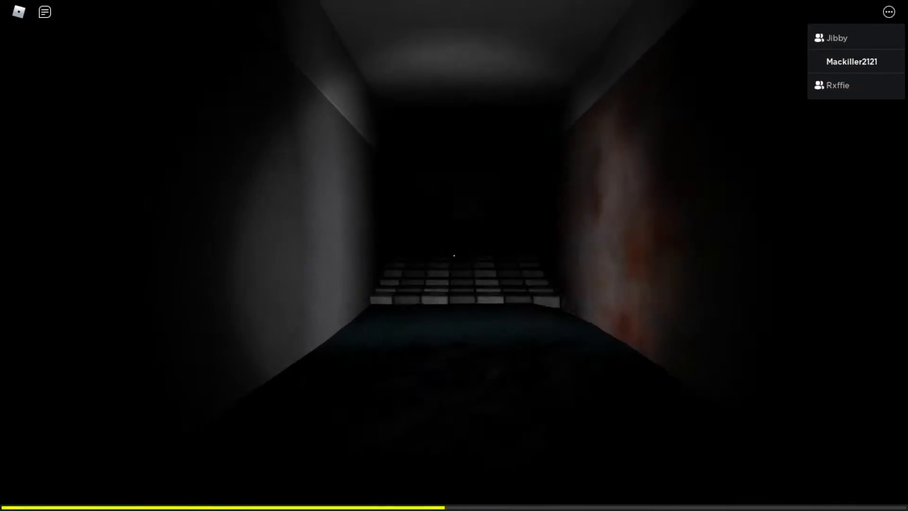
key(w)
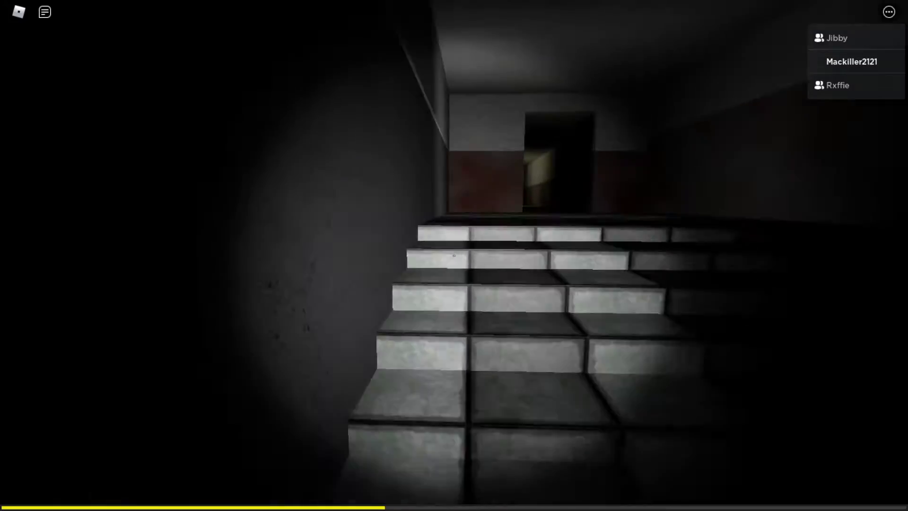
Continue past the locked door and step into the glowing passage
key(w)
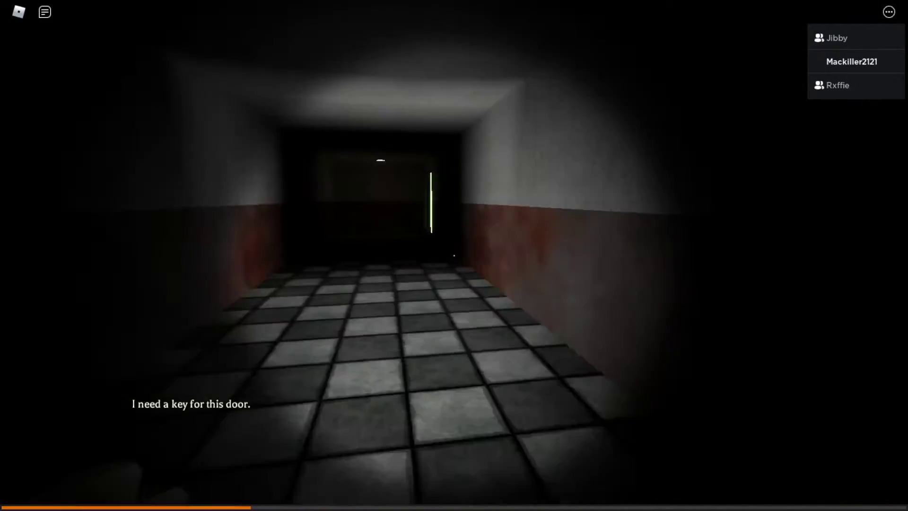
key(w)
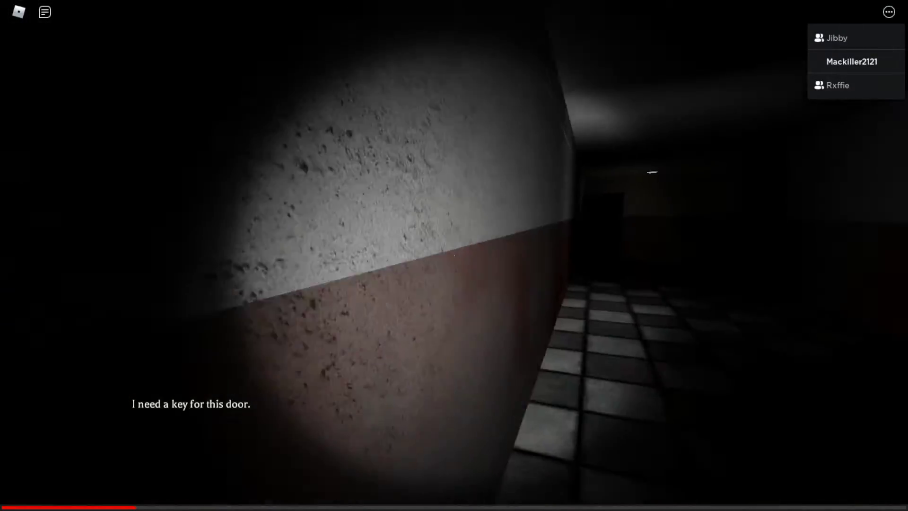
key(w)
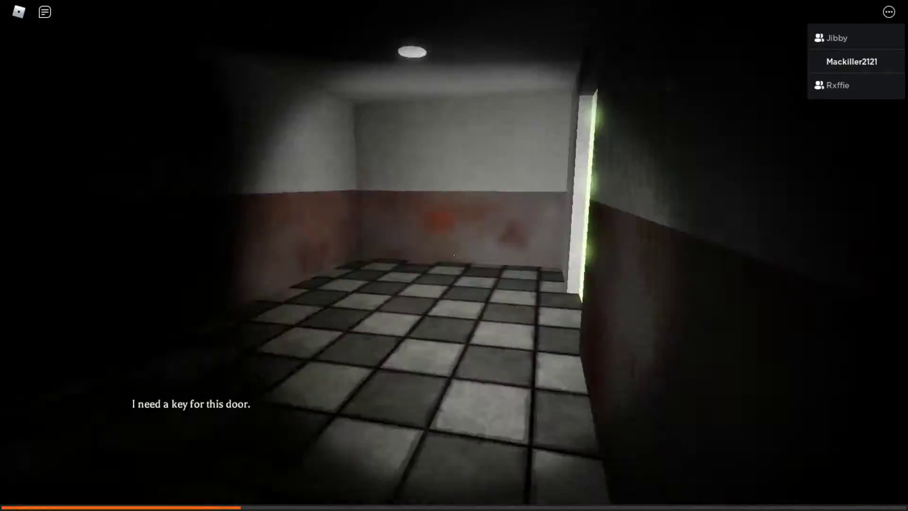
key(w)
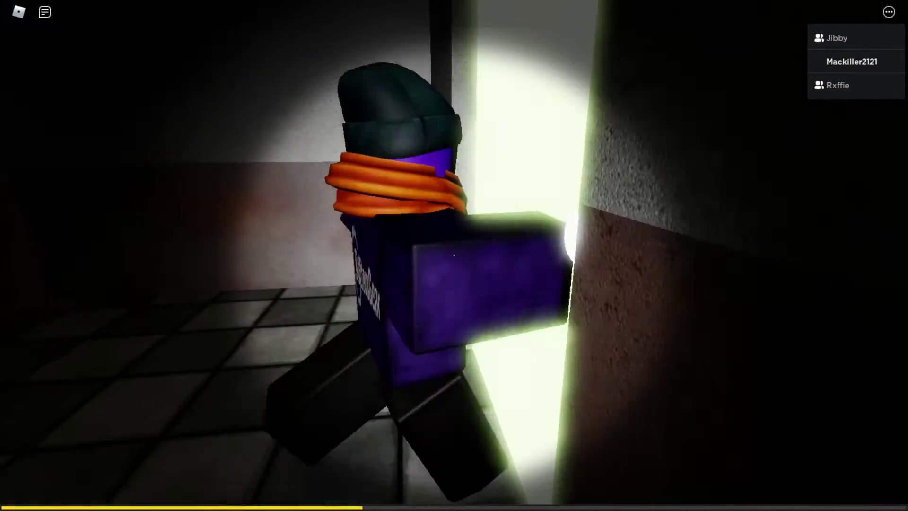
key(w)
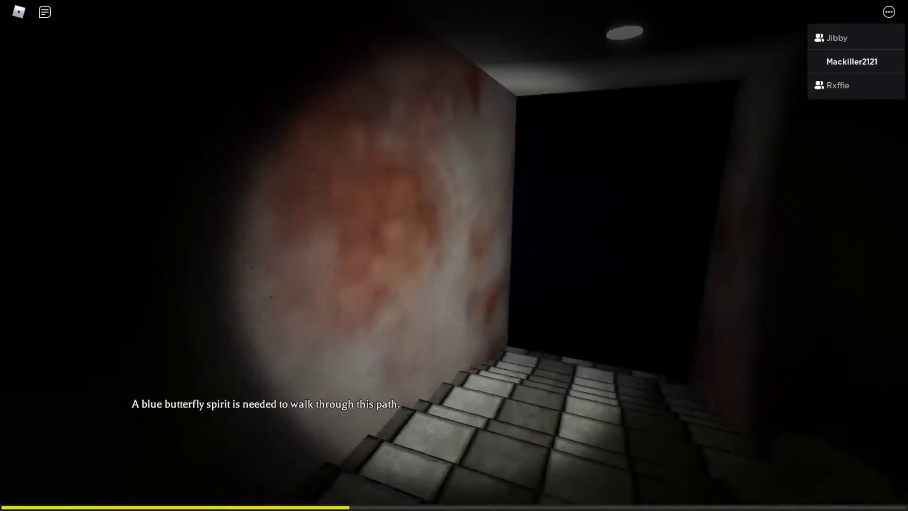
key(w)
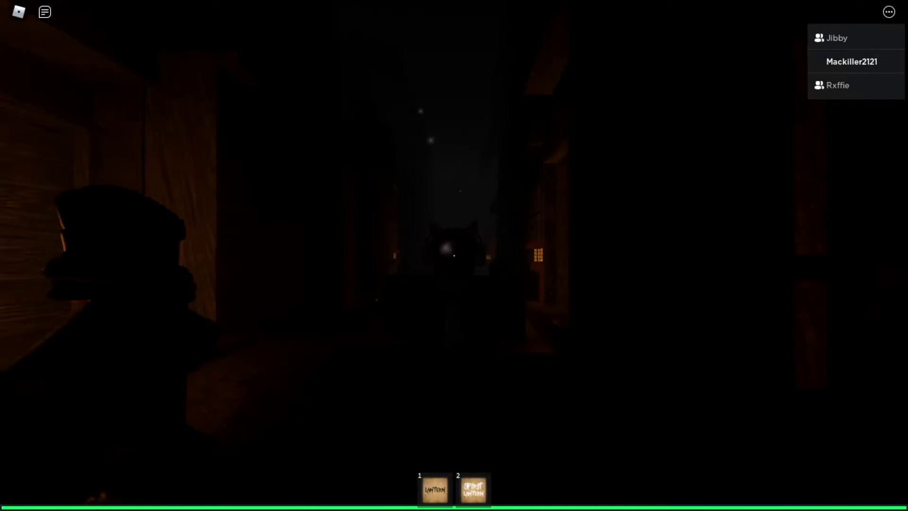
Hold the Spirit Lantern (slot 2) and walk the dark street toward the rocky wall
key(2)
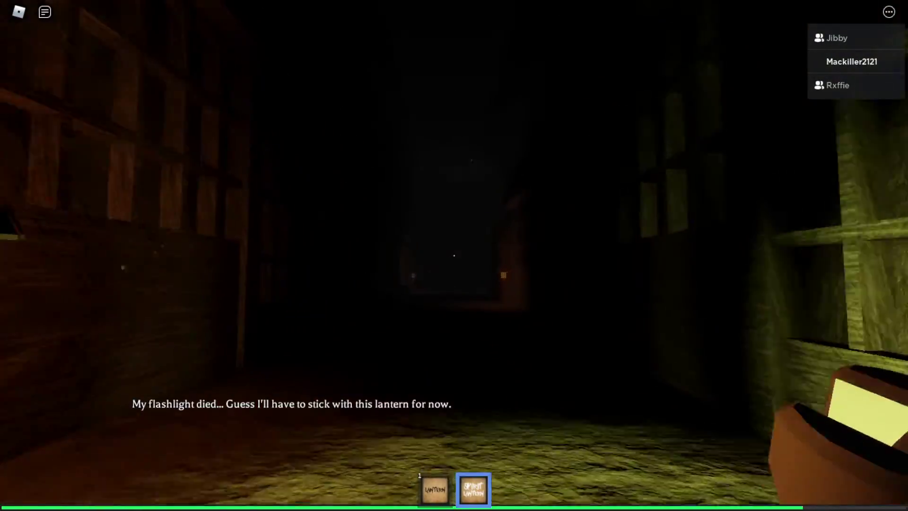
key(w)
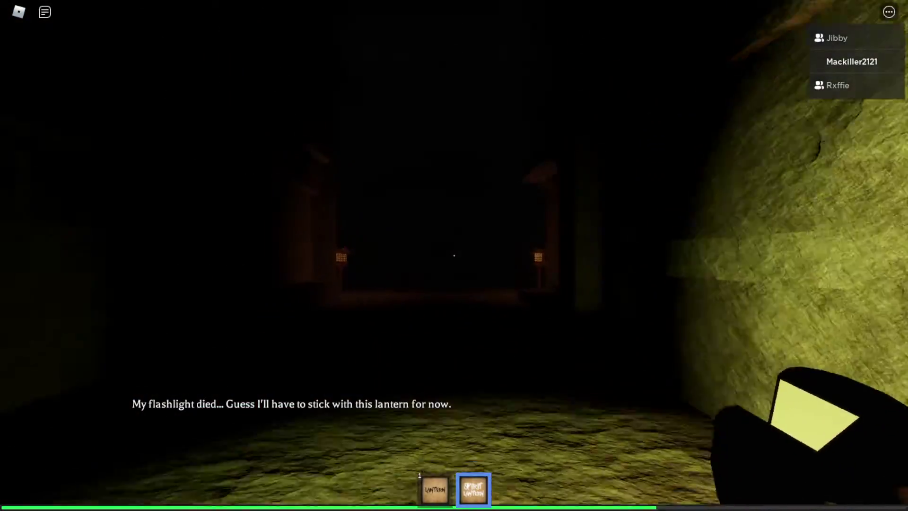
key(w)
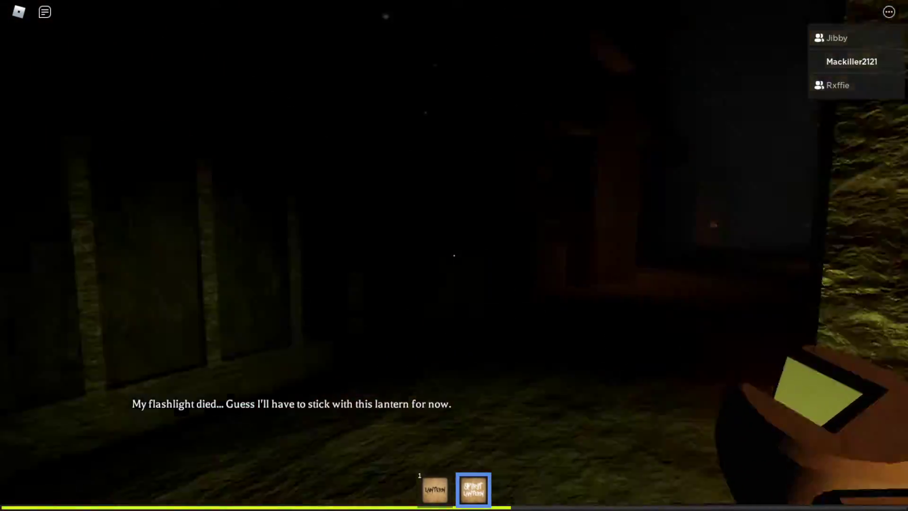
key(w)
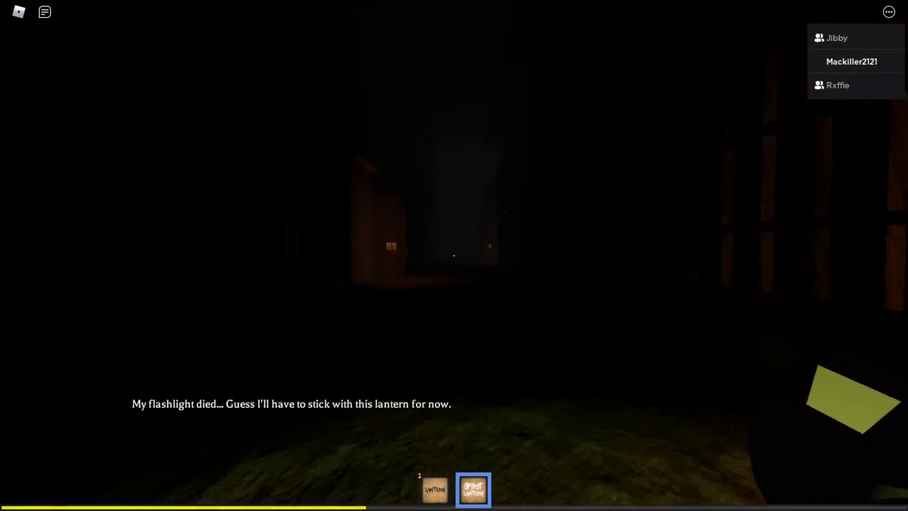
key(w)
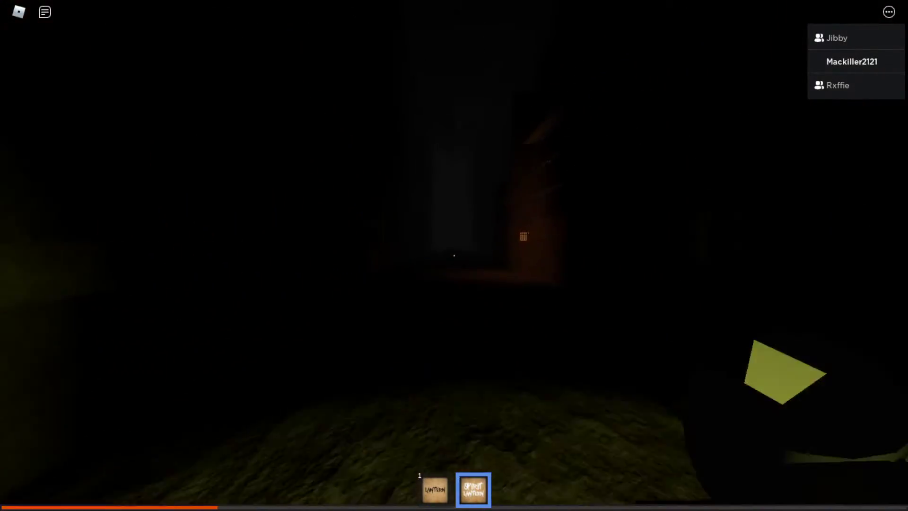
key(w)
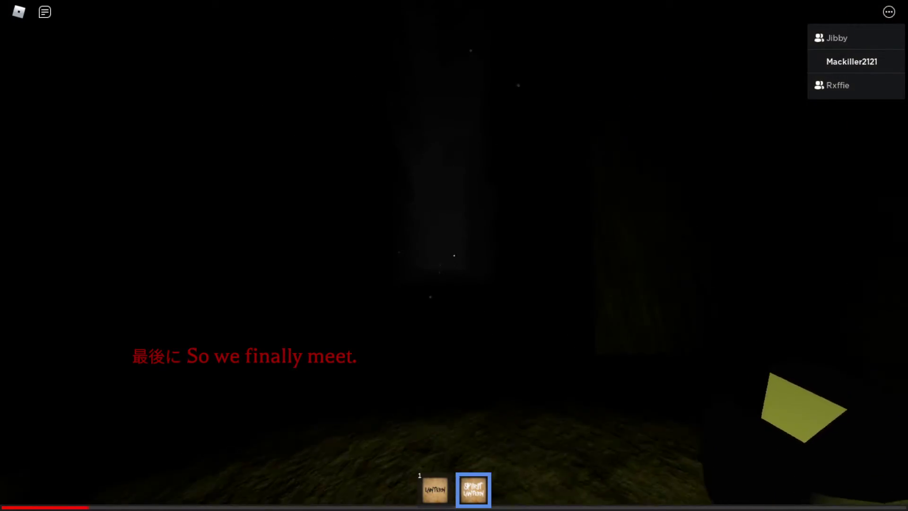
Walk past the lit wall and along the rock deep into the dark cave
key(w)
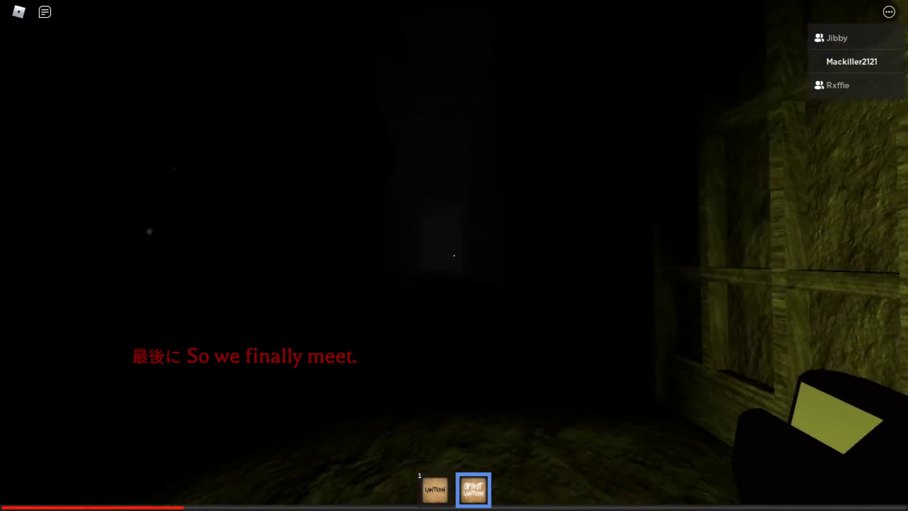
key(w)
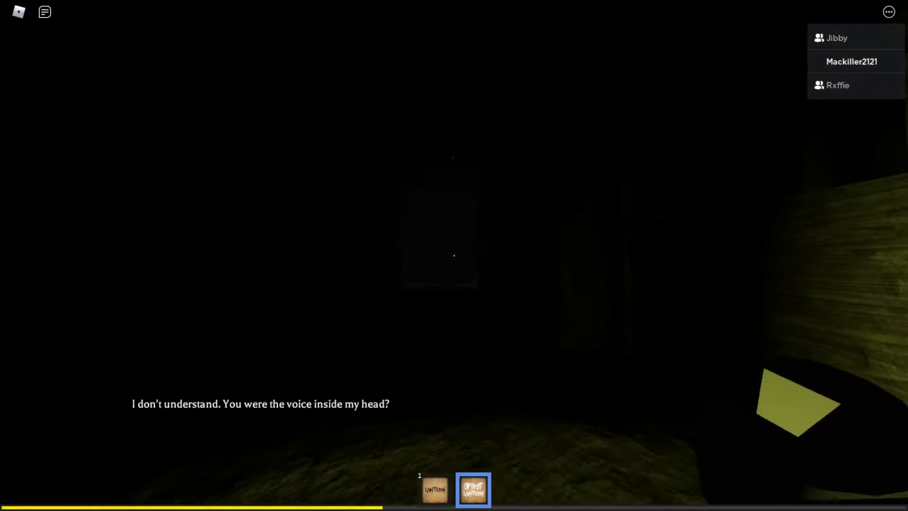
key(w)
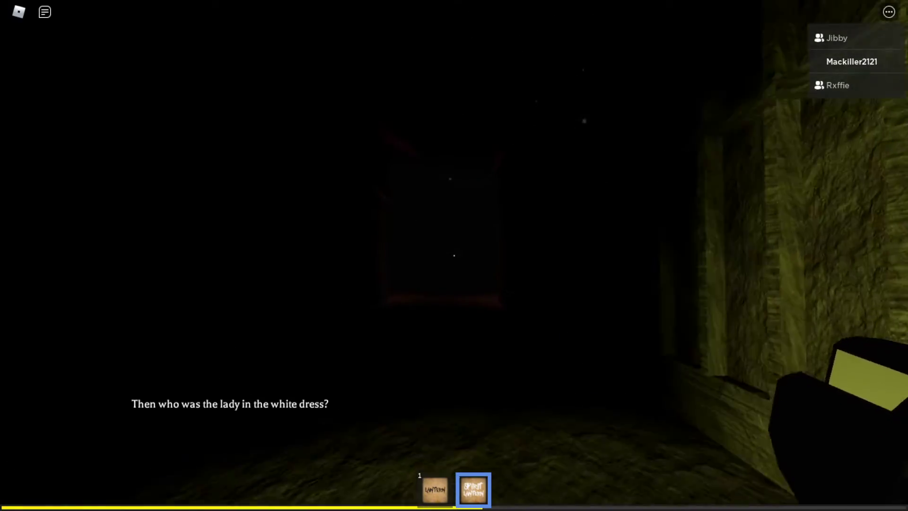
key(w)
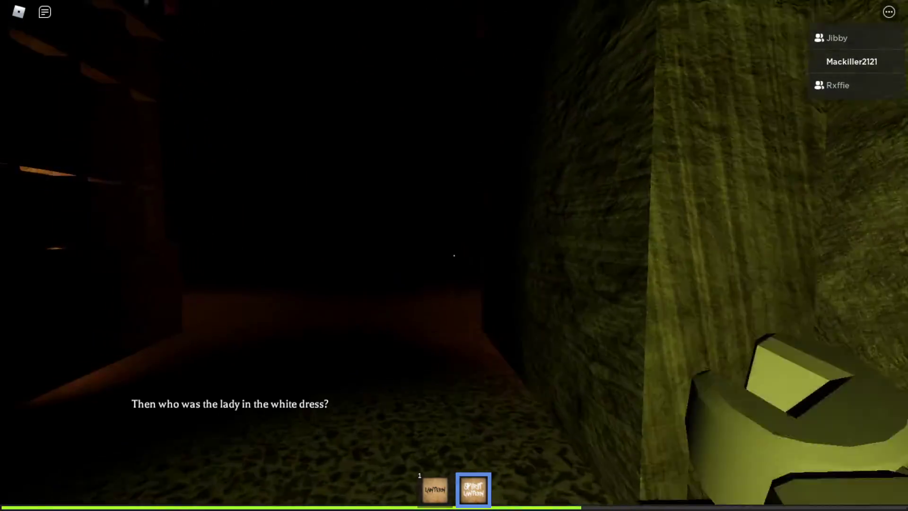
key(w)
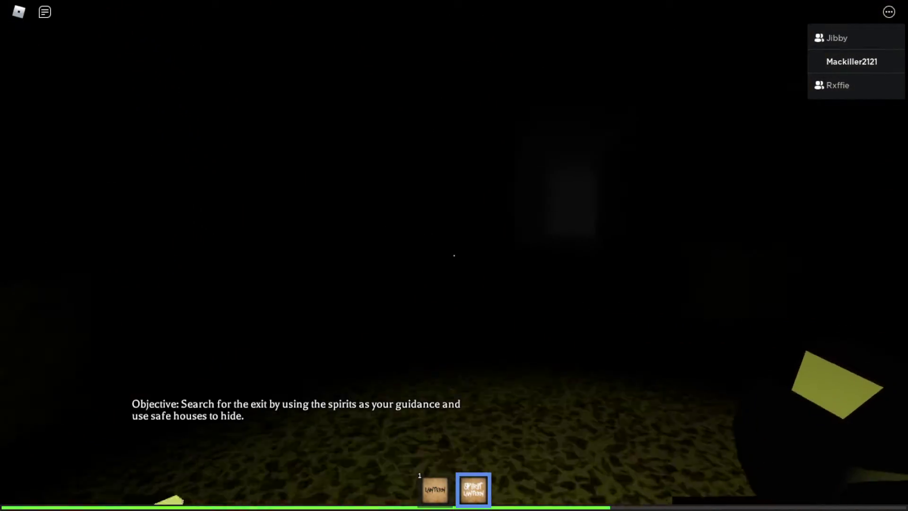
key(w)
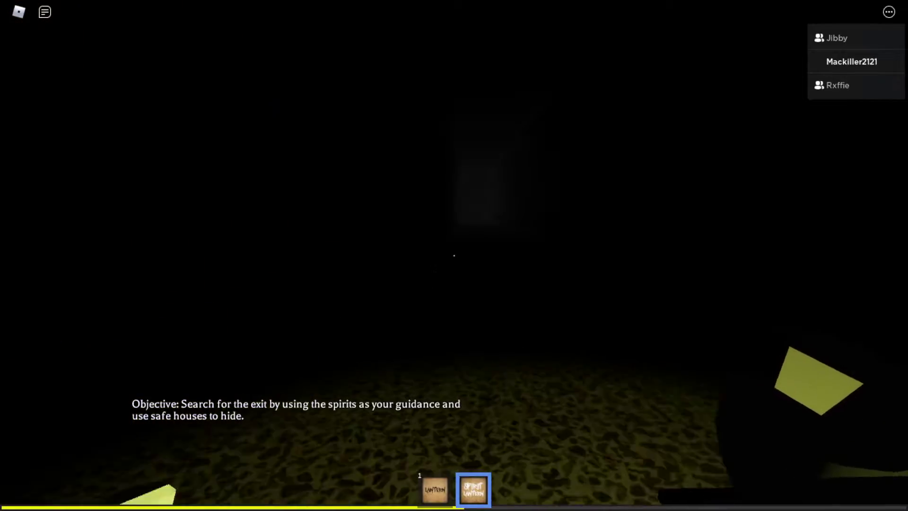
key(w)
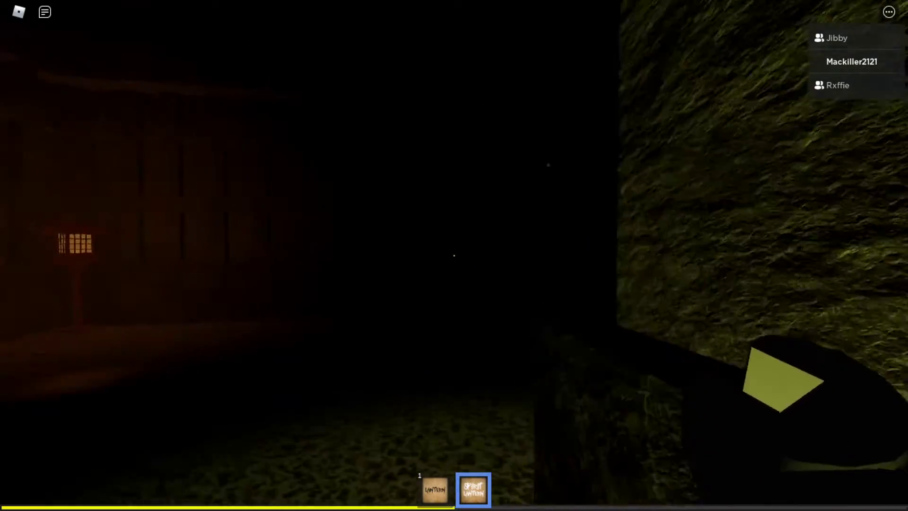
Follow the cave passage past the door and the lantern-lit corridor
key(w)
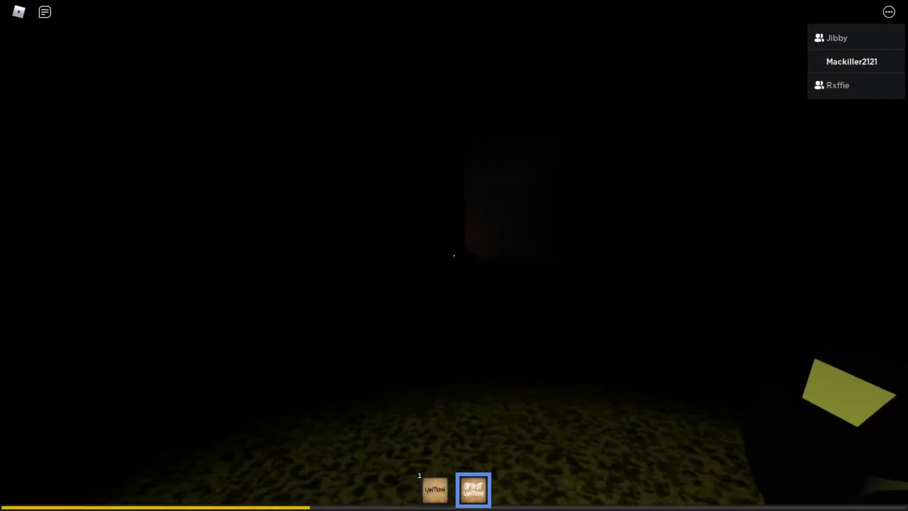
key(w)
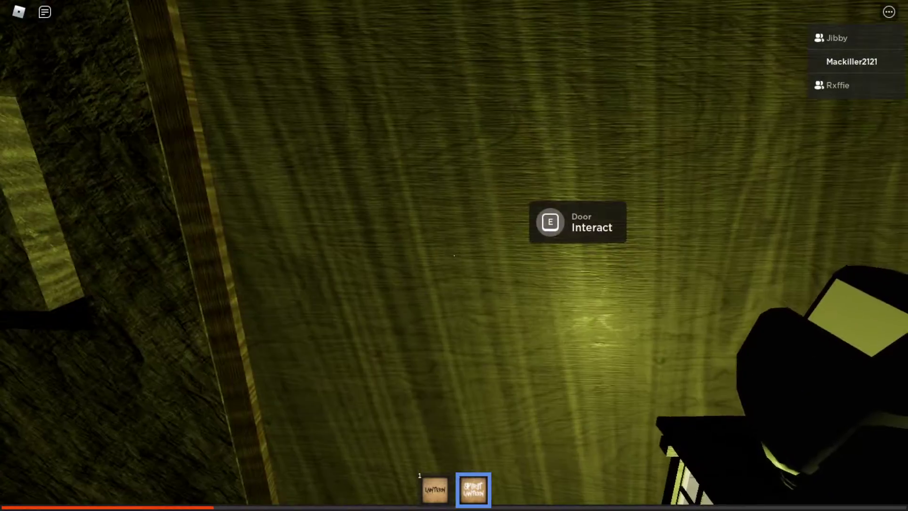
key(w)
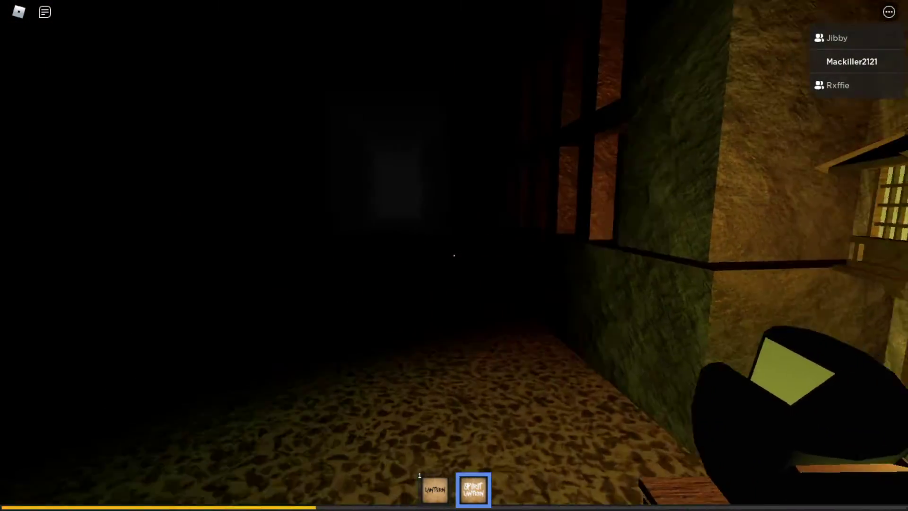
key(w)
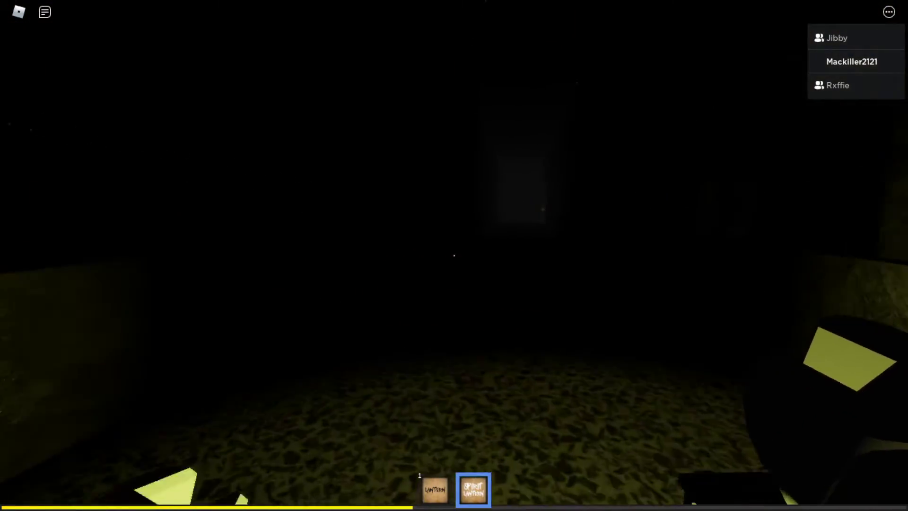
key(w)
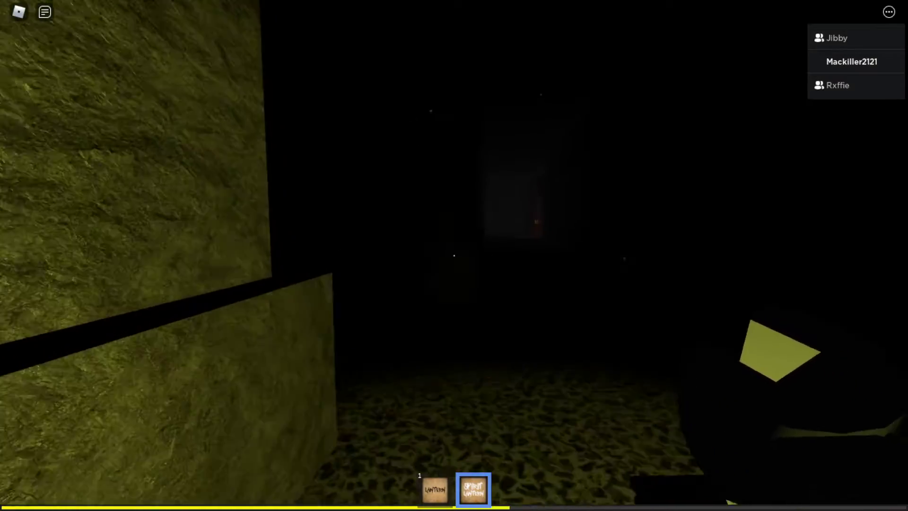
Pass the orange-lit room and walk out onto the grassy night area
key(w)
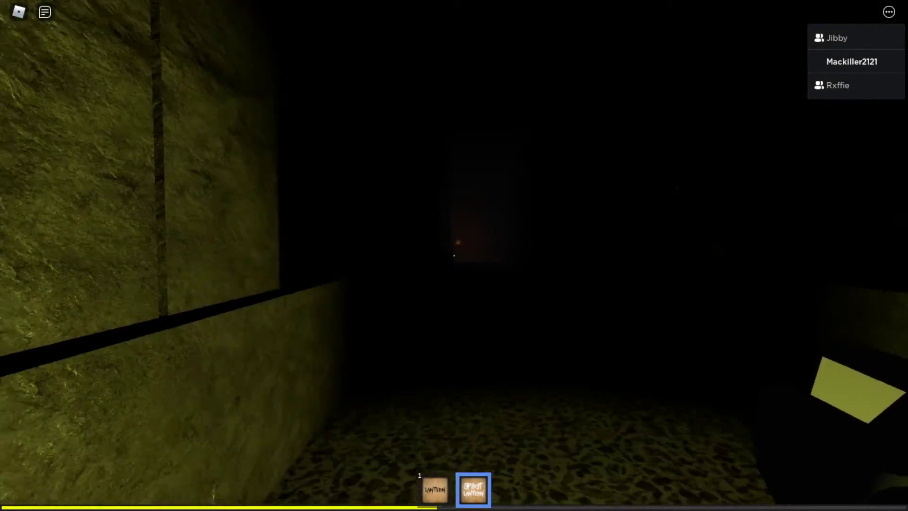
key(w)
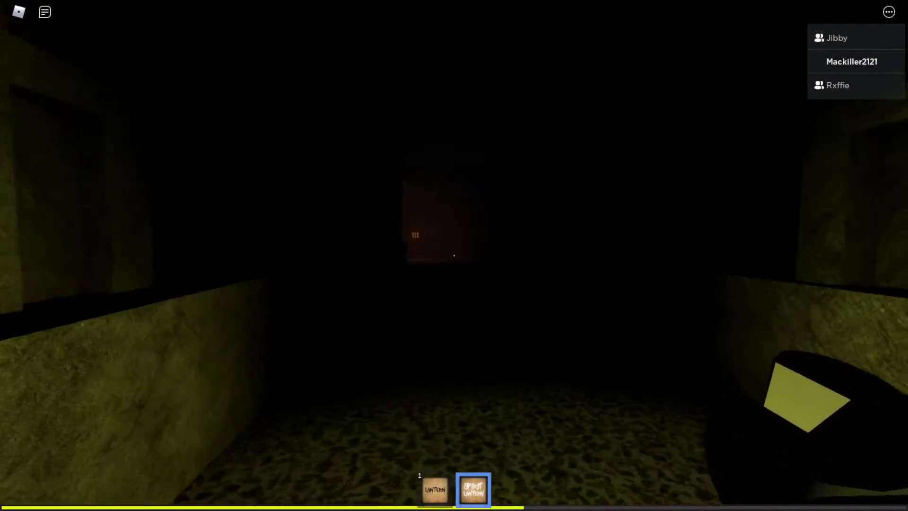
key(w)
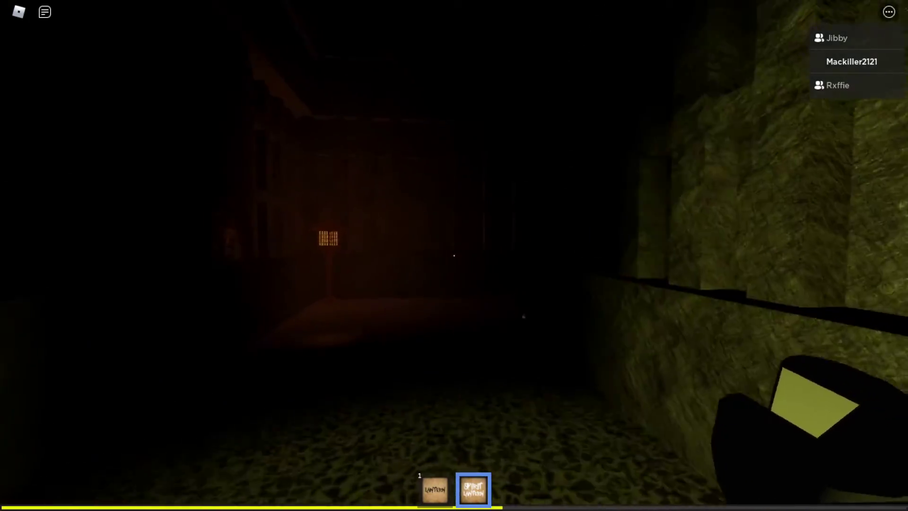
key(w)
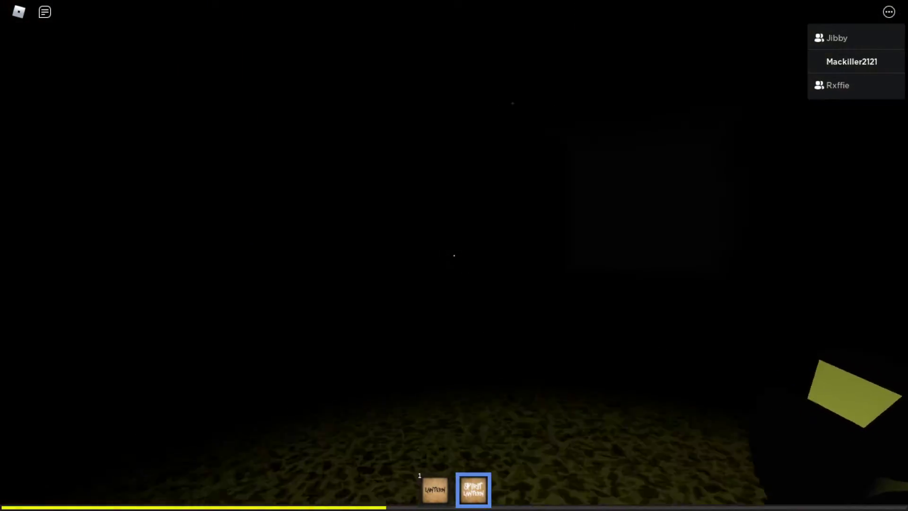
key(w)
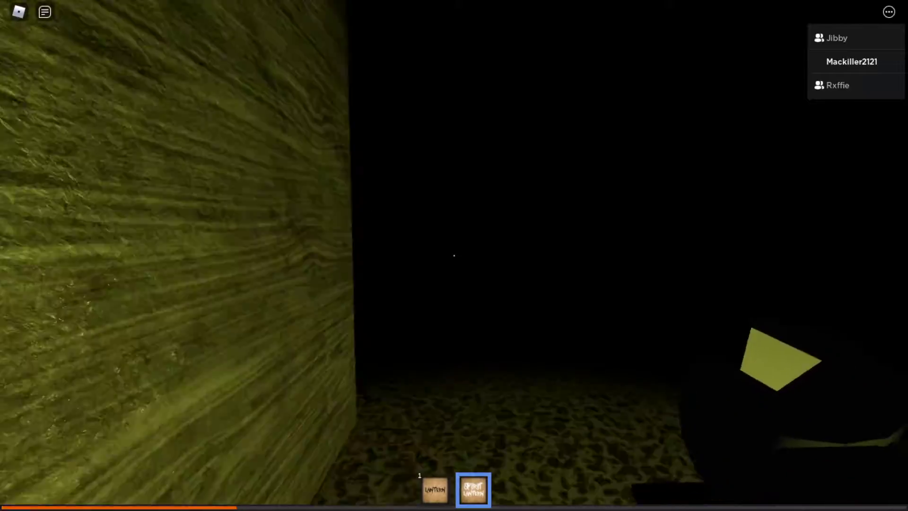
key(w)
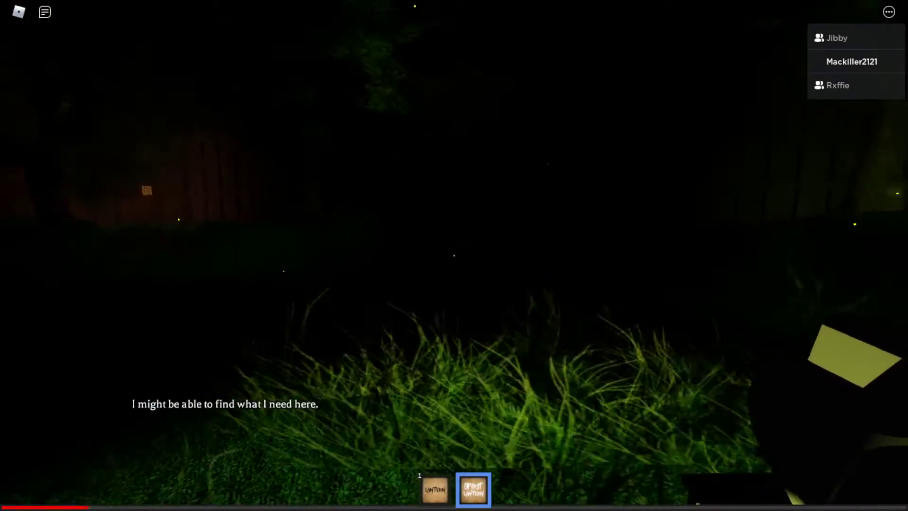
Put away the lantern and collect the butterfly spirit in the grassy field
key(2)
key(w)
key(w)
click(467, 227)
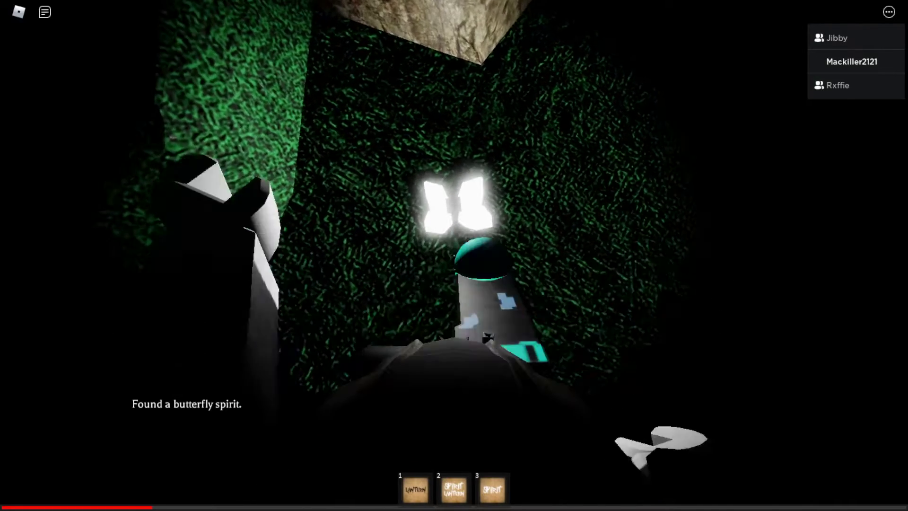
key(w)
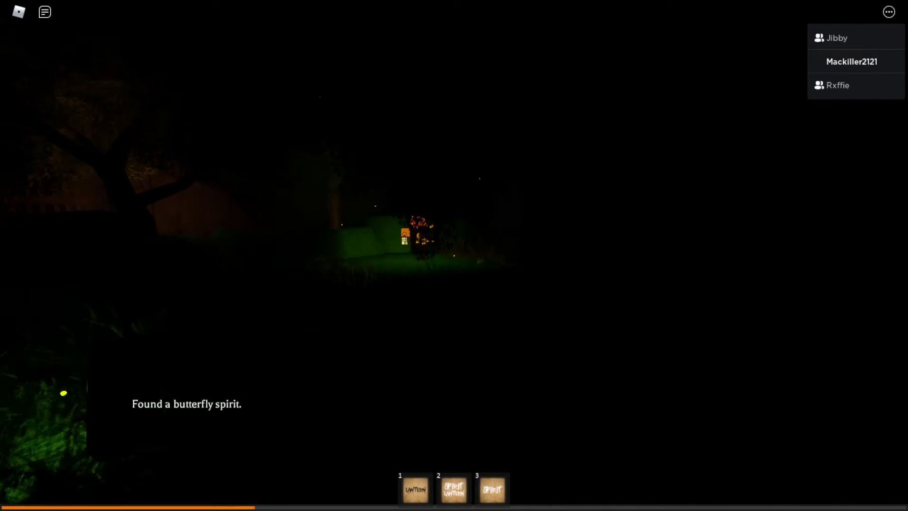
key(s)
key(w)
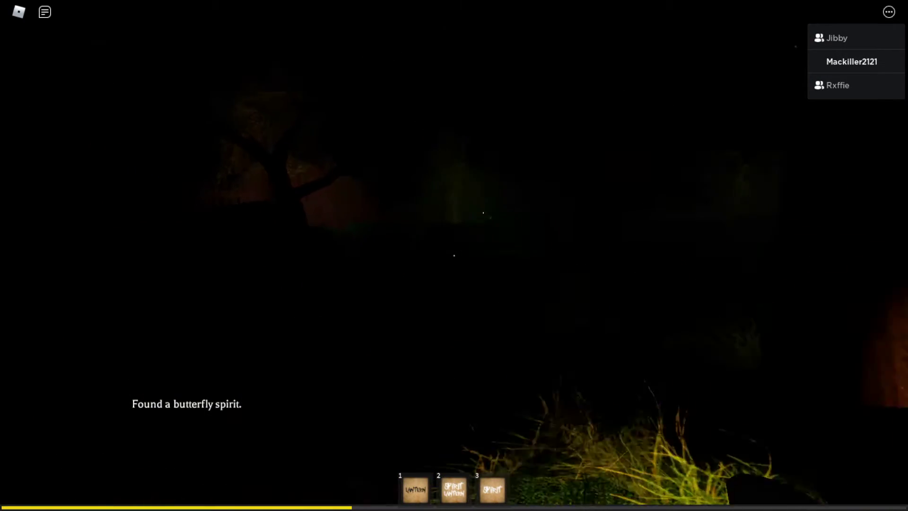
Hold the Spirit Lantern again and walk on past the tree trunk
key(2)
key(w)
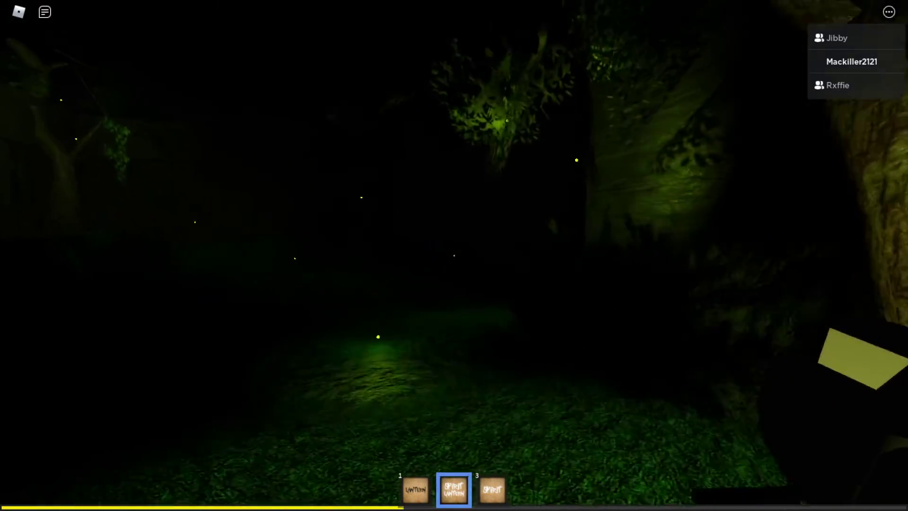
key(w)
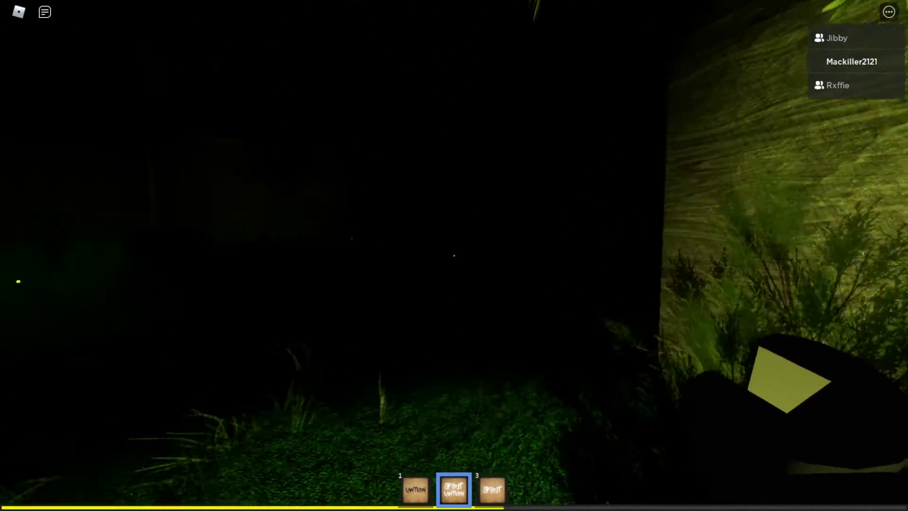
key(w)
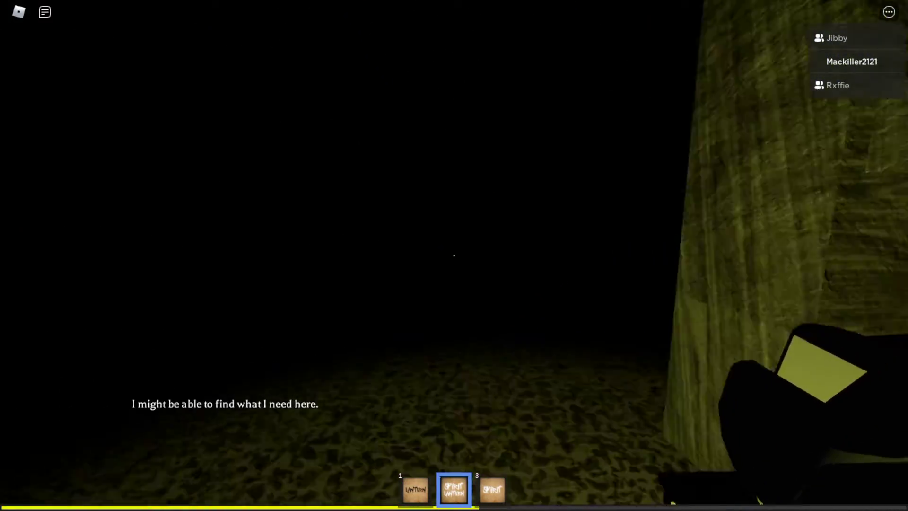
Walk past the wooden beams and along the corridor to the dark door
key(w)
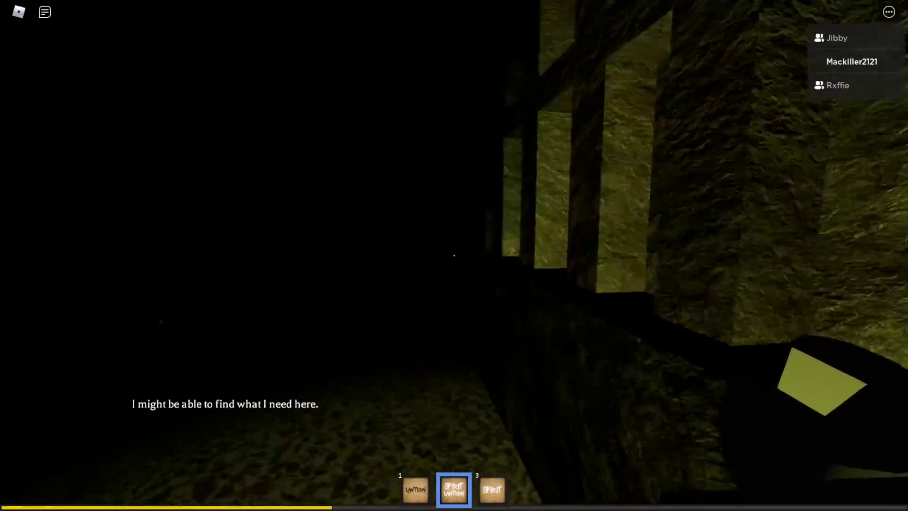
key(w)
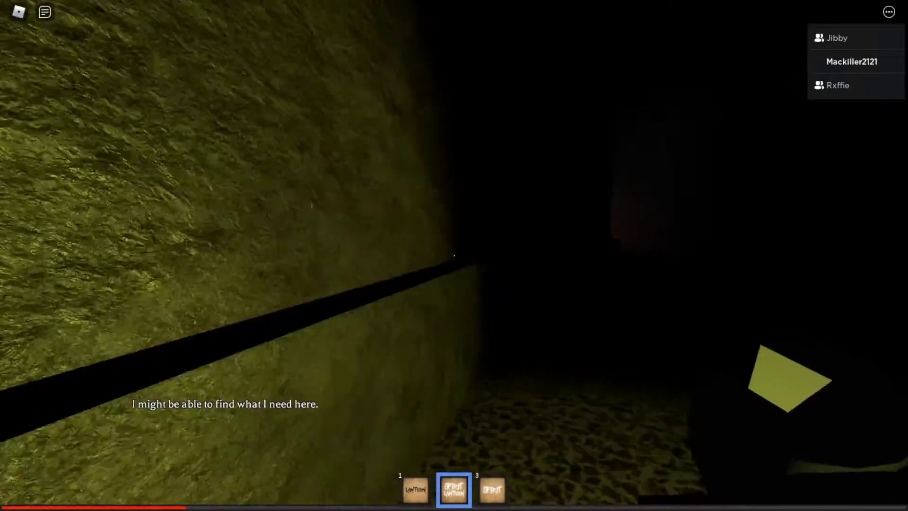
key(w)
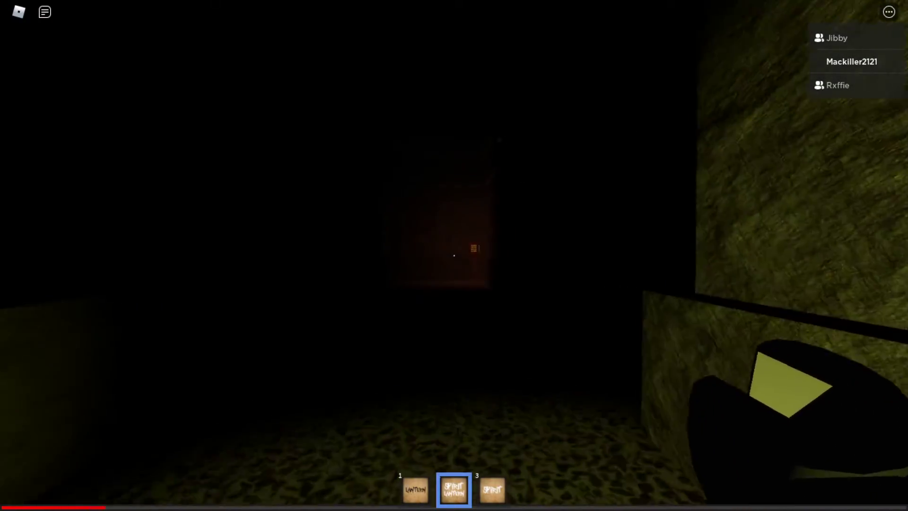
key(w)
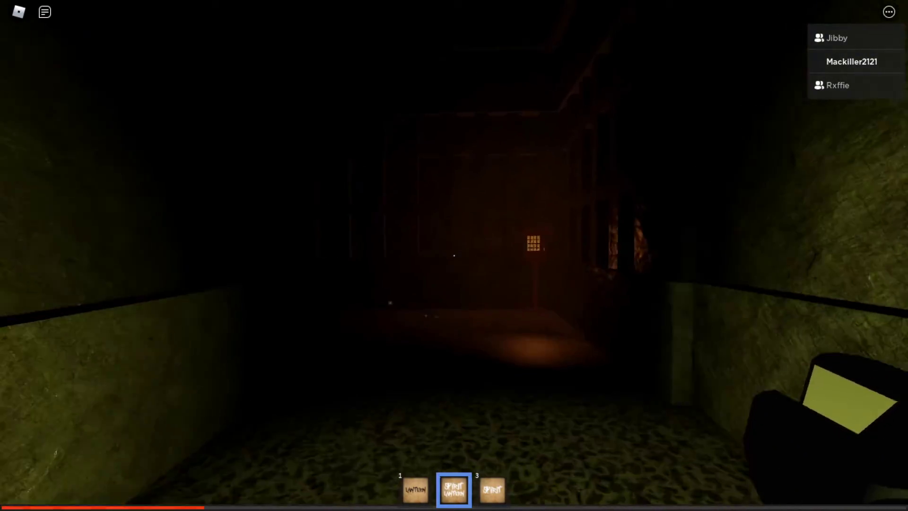
key(w)
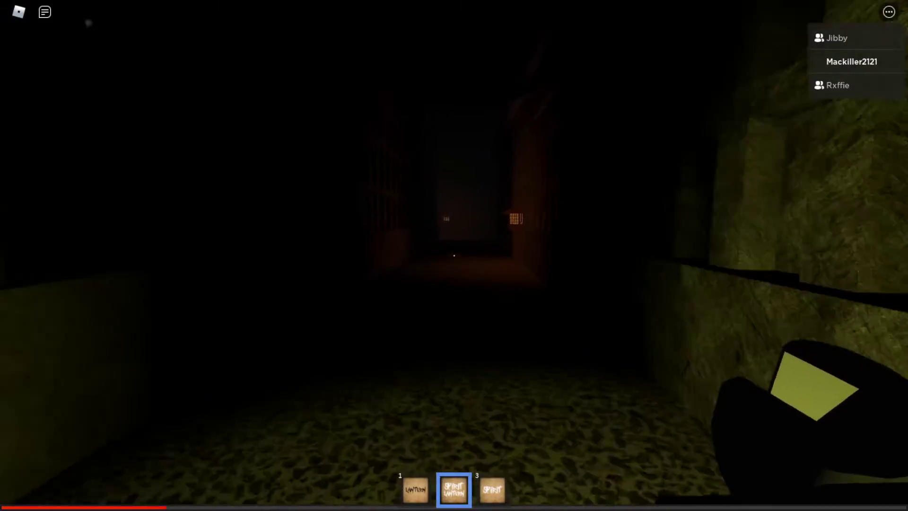
key(w)
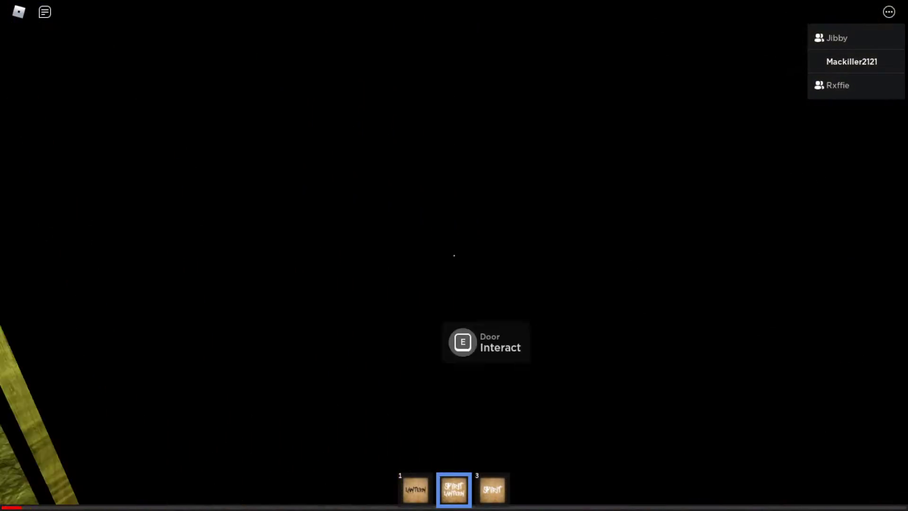
key(w)
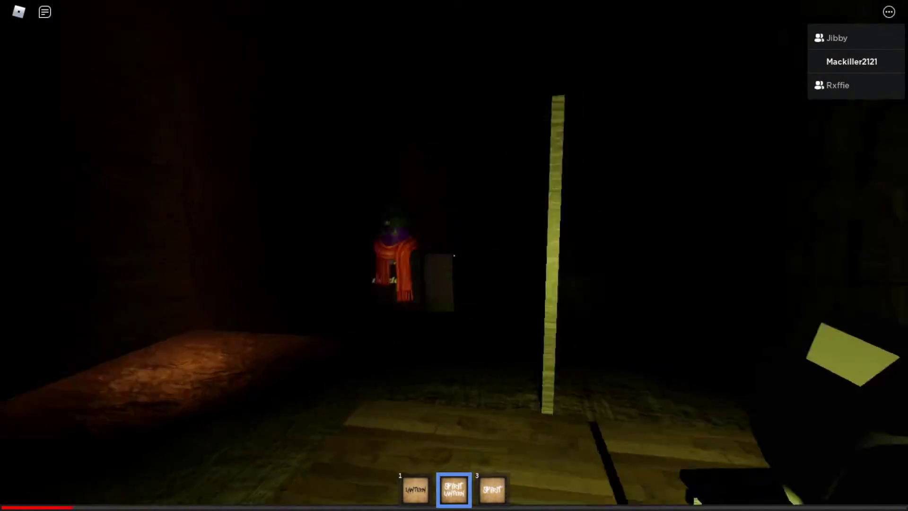
Light up the doorway, then walk through it and down the dark corridor
click(455, 255)
key(w)
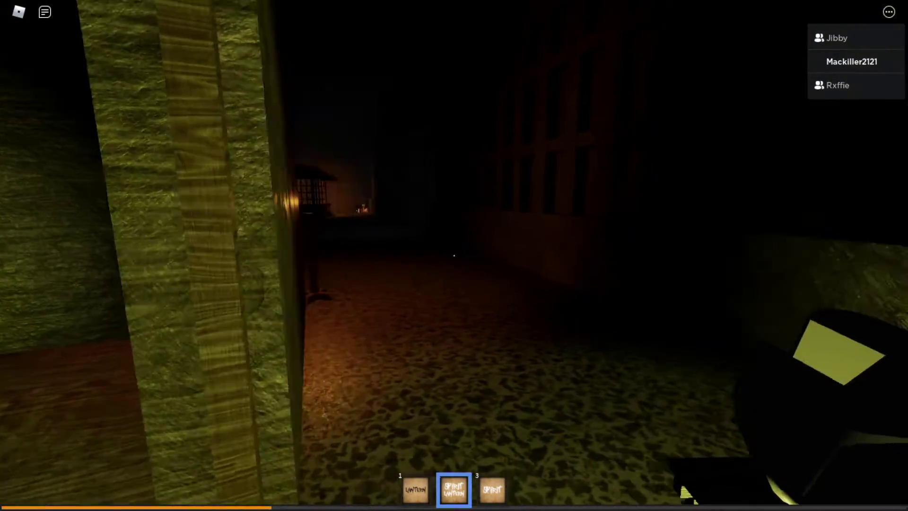
key(w)
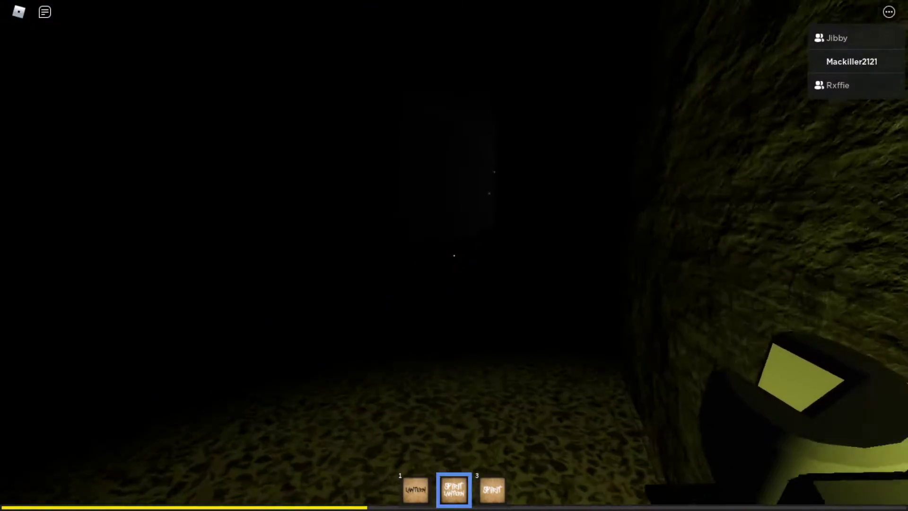
key(w)
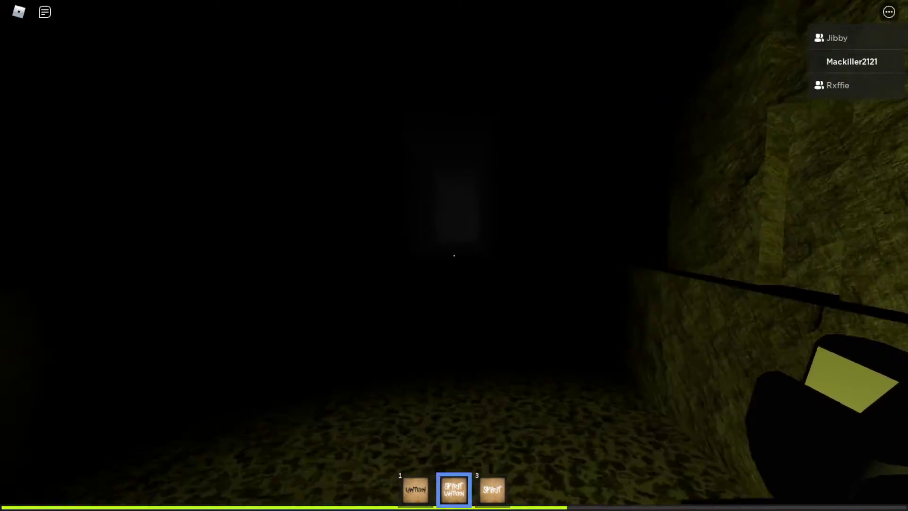
key(w)
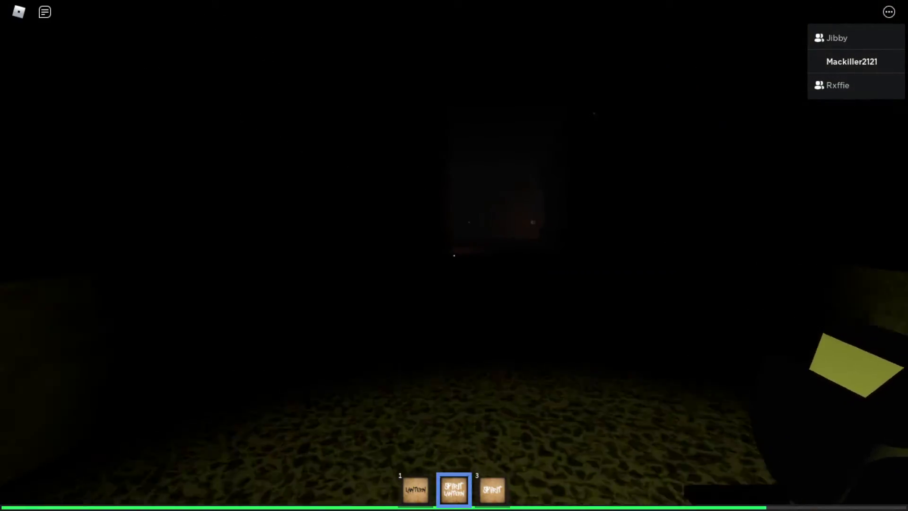
key(w)
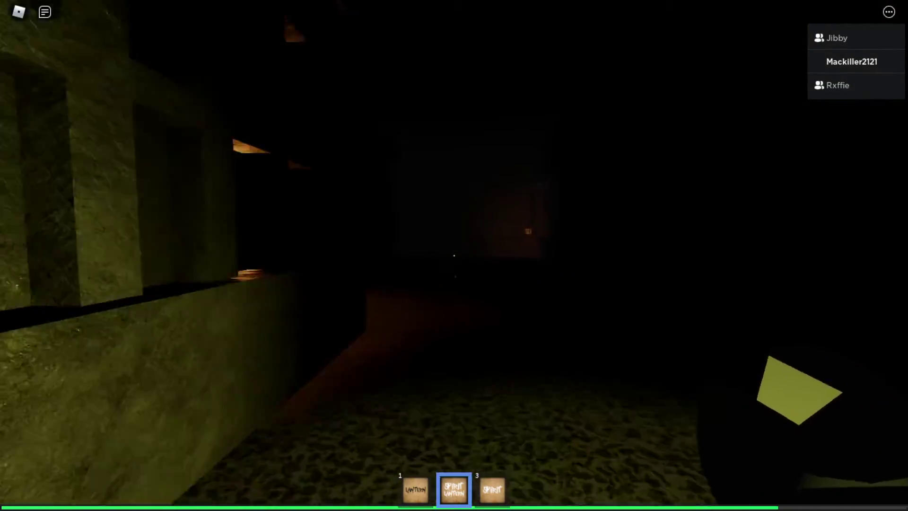
Follow the green stone wall and enter the glowing butterfly-spirit portal
key(w)
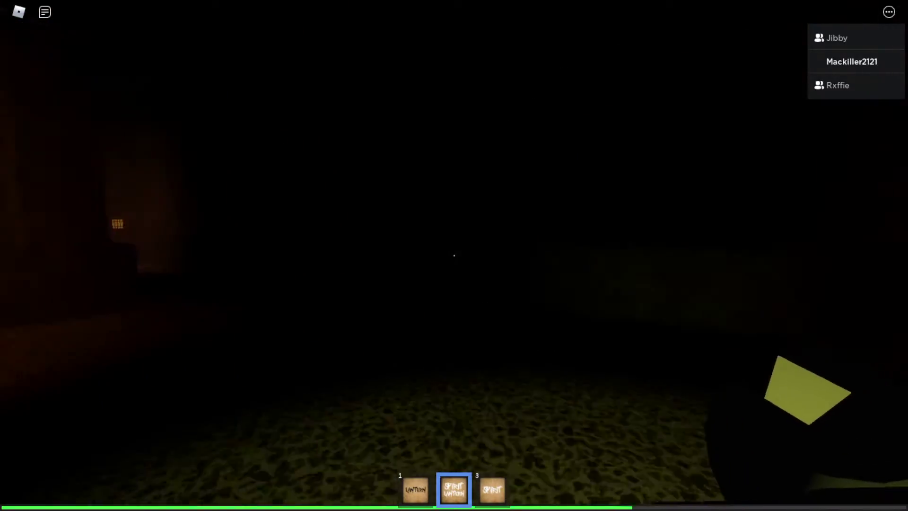
key(w)
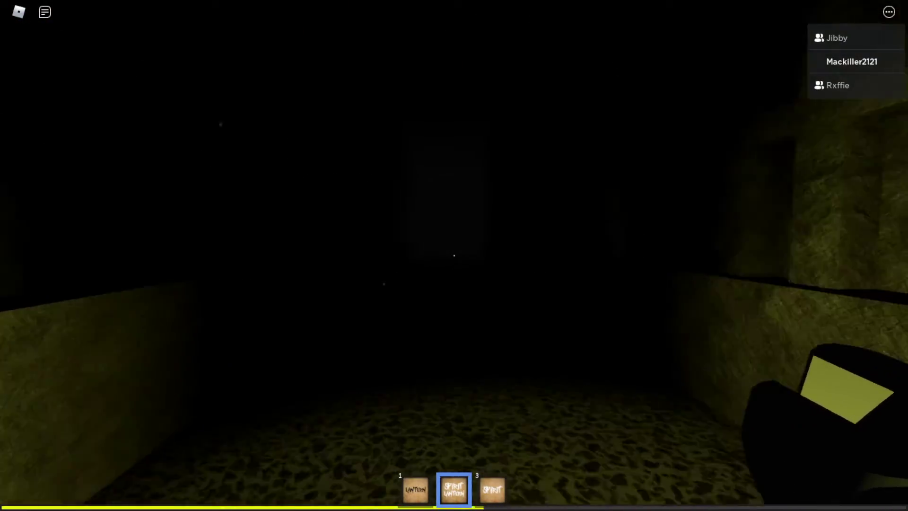
key(w)
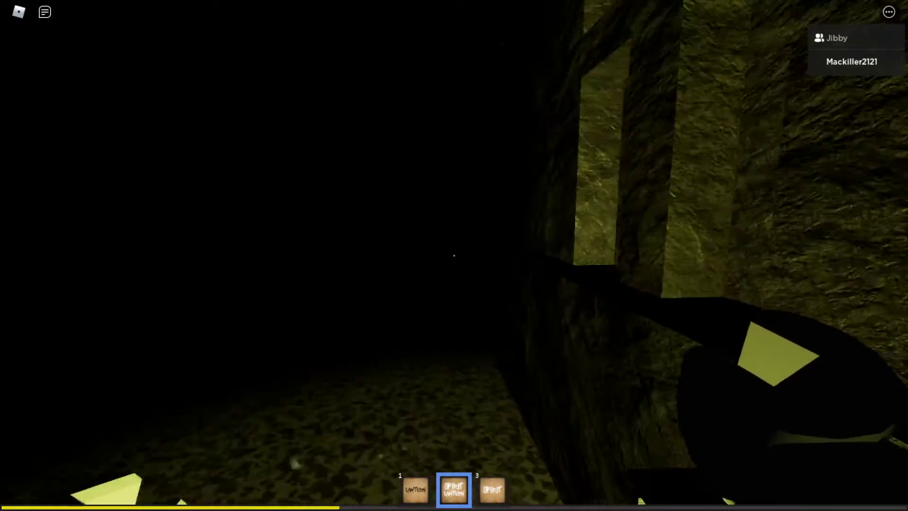
key(w)
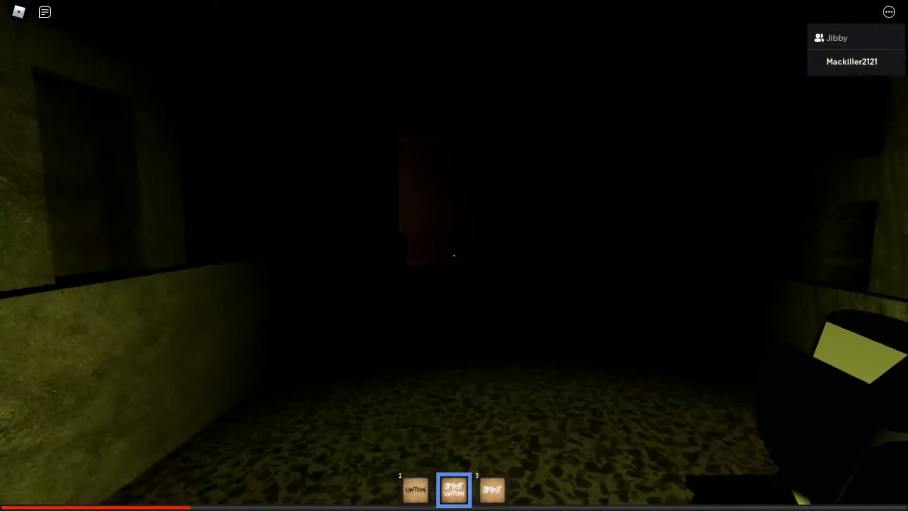
key(w)
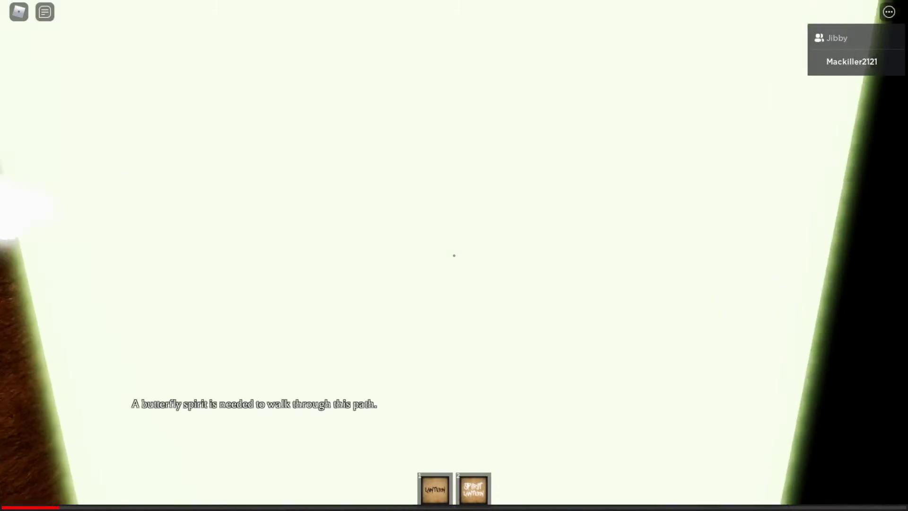
Hold the spirit lantern and follow the corridor out to the 'END OF CHAPTER II' field
key(s)
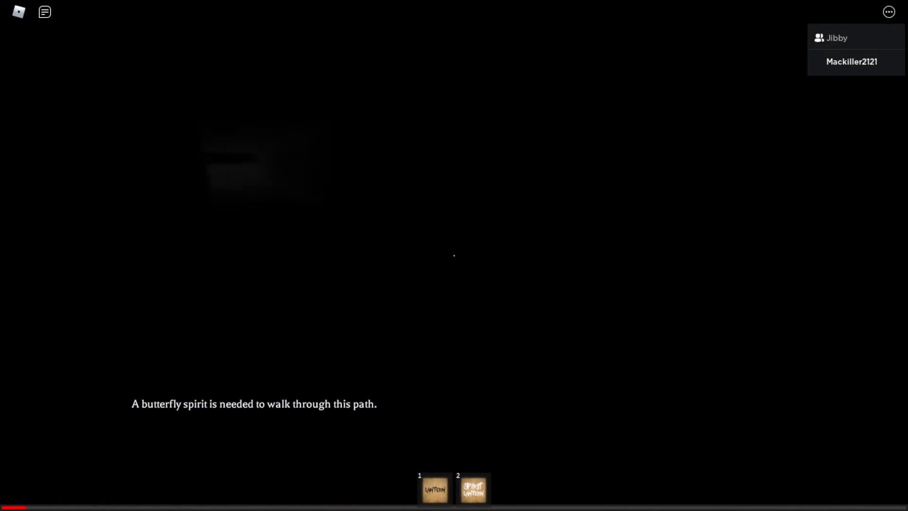
key(w)
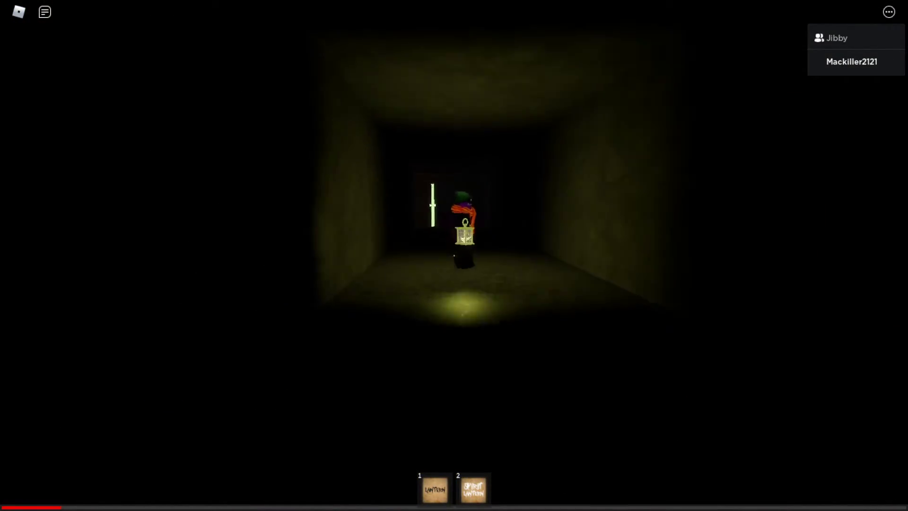
key(2)
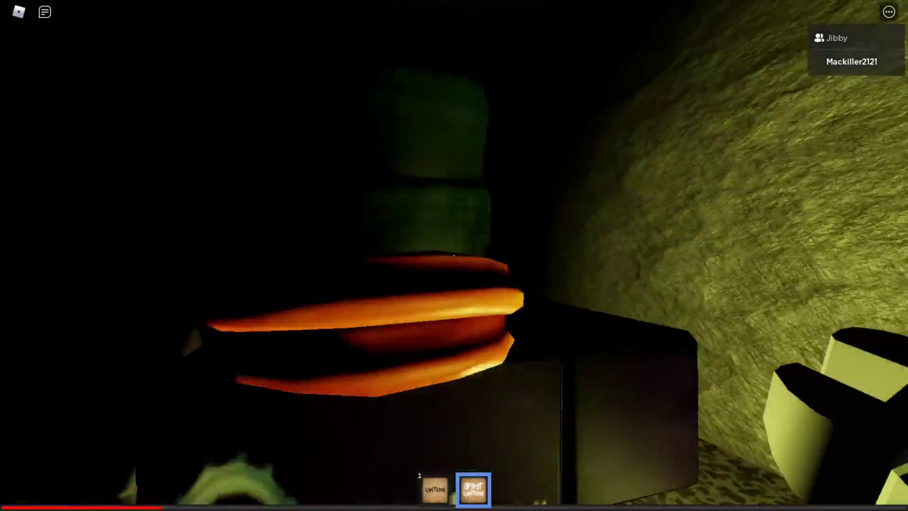
key(w)
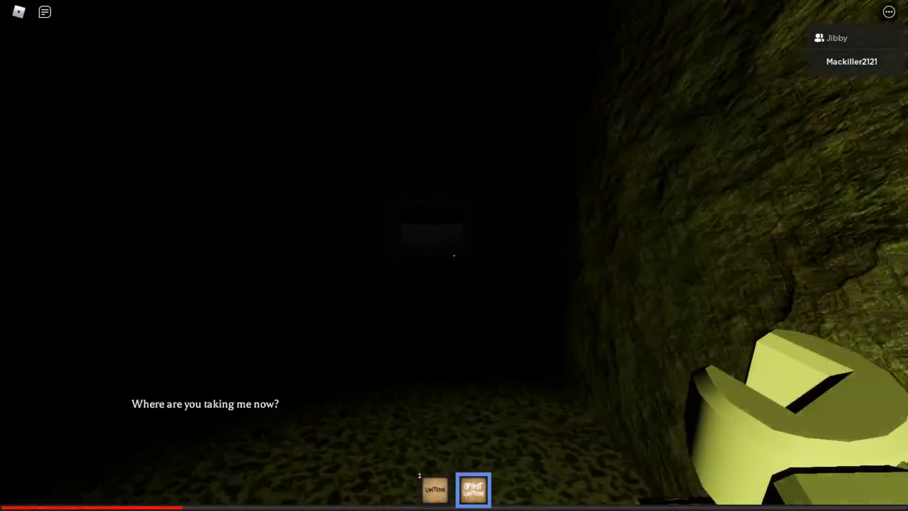
key(w)
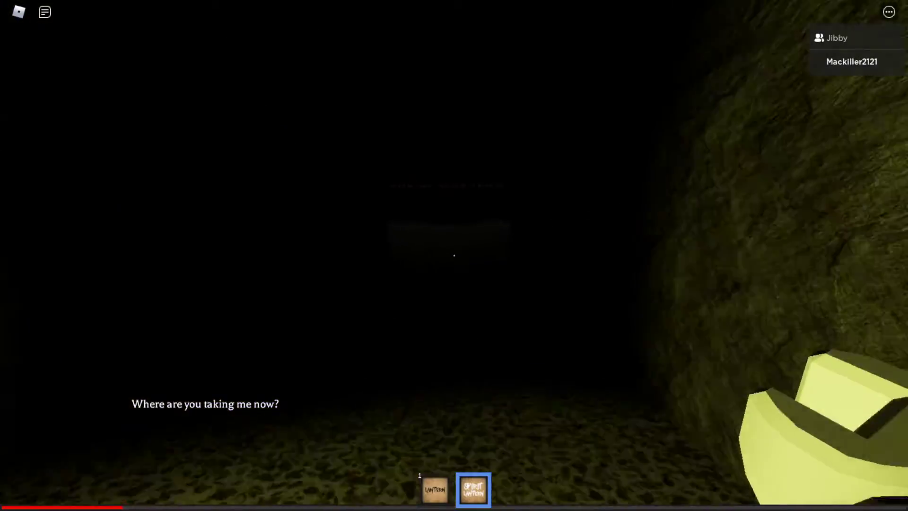
key(w)
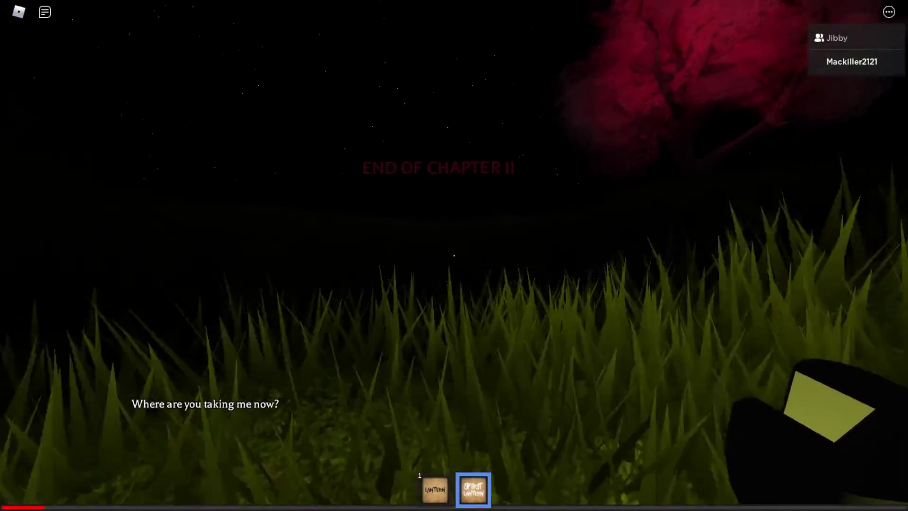
Walk through the night grass to the orange-scarfed avatar, then swing the camera toward the red tree
key(w)
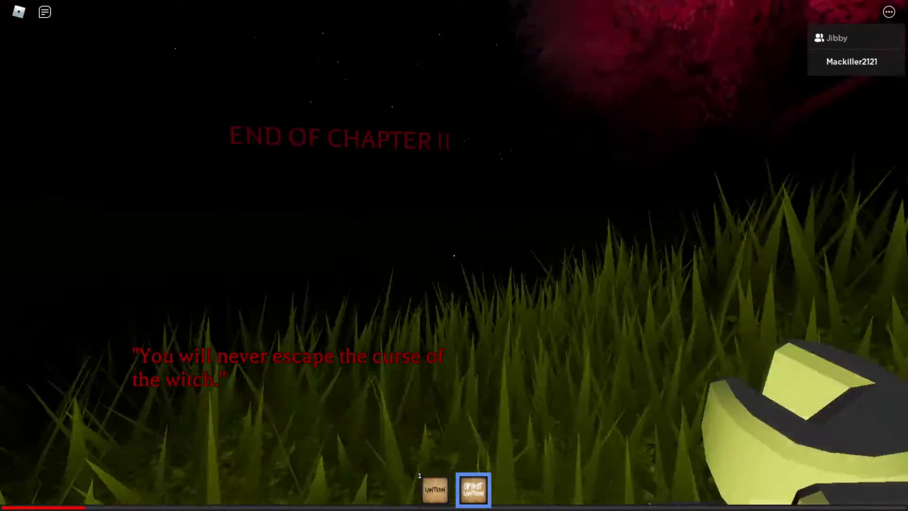
key(w)
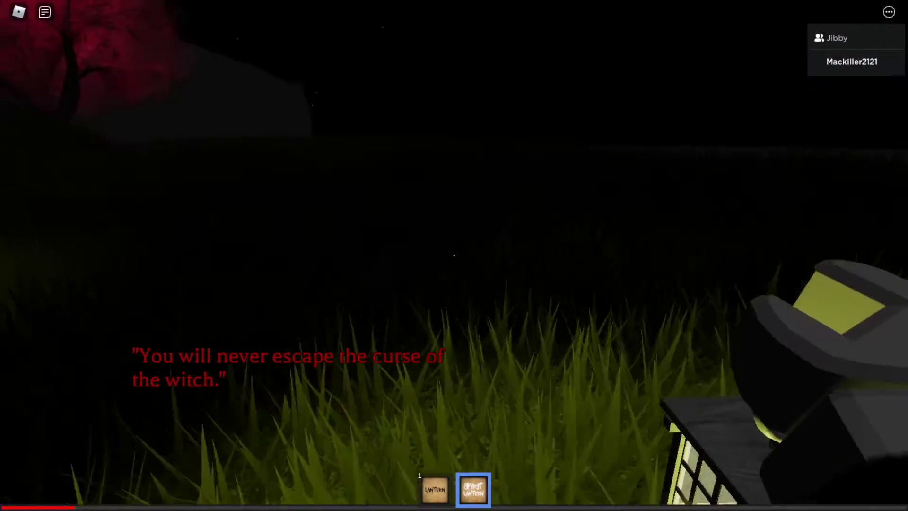
key(w)
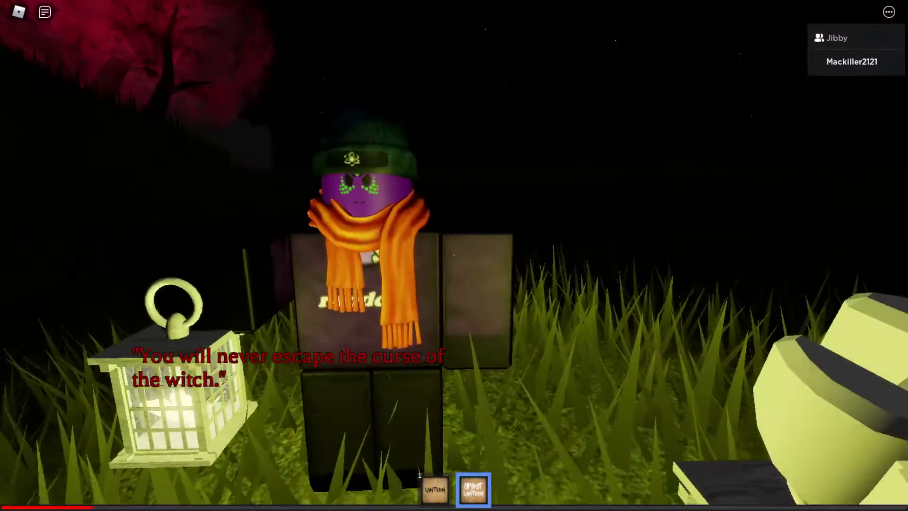
key(w)
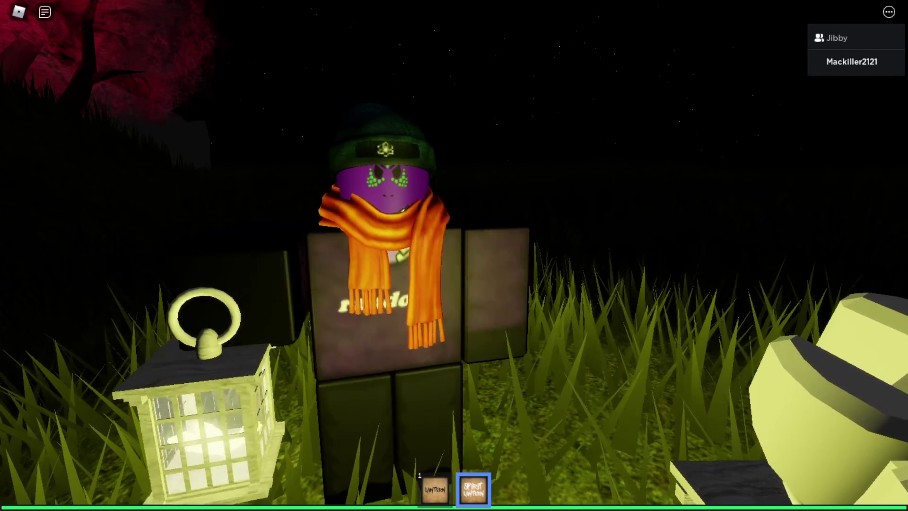
drag(568, 256, 454, 213)
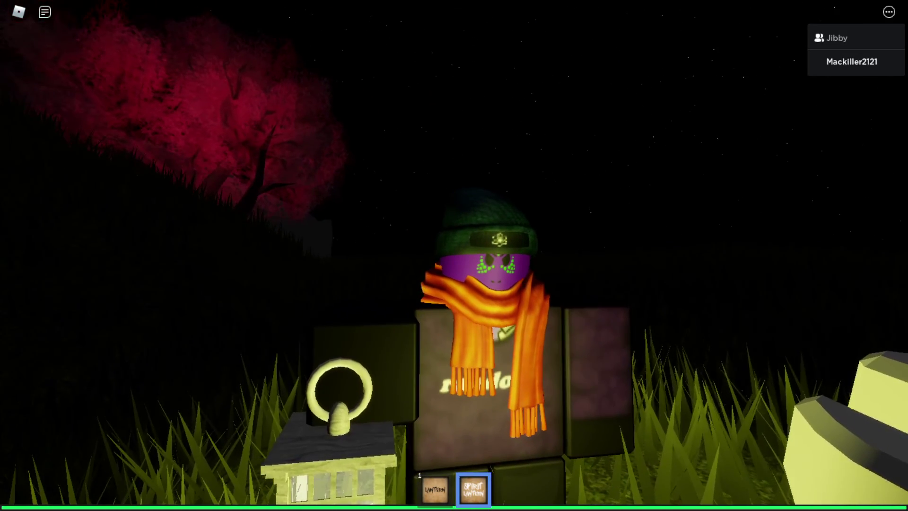